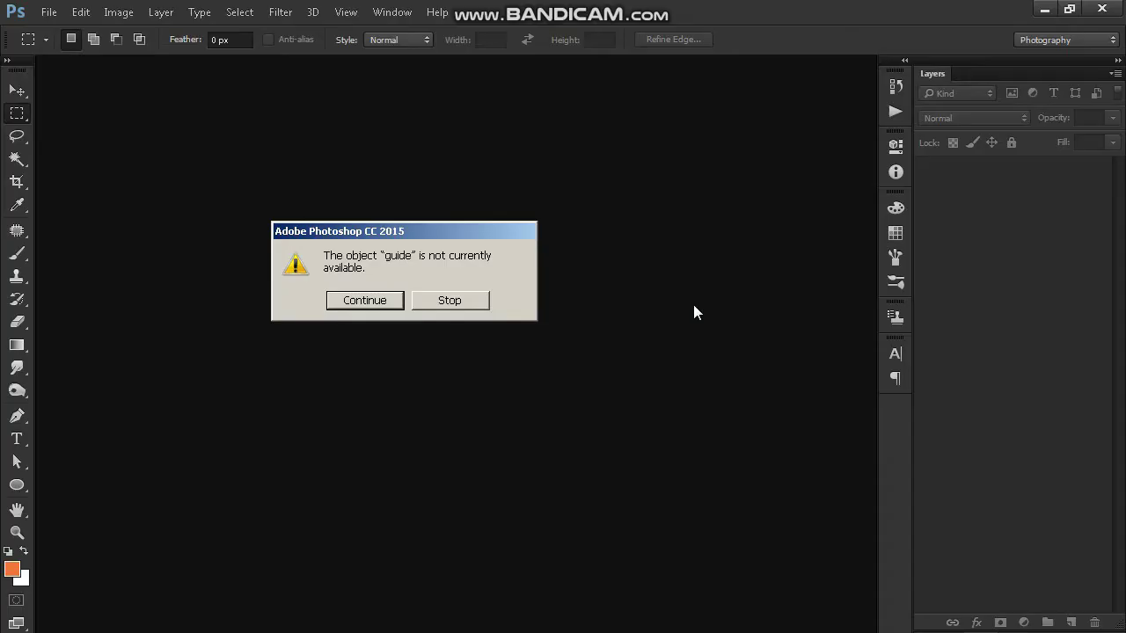
- Dismiss the alert and create a white 36 × 12 inch document at 300 ppi
{"action": "left_click", "coordinate": [469, 303]}
{"action": "left_click", "coordinate": [49, 12]}
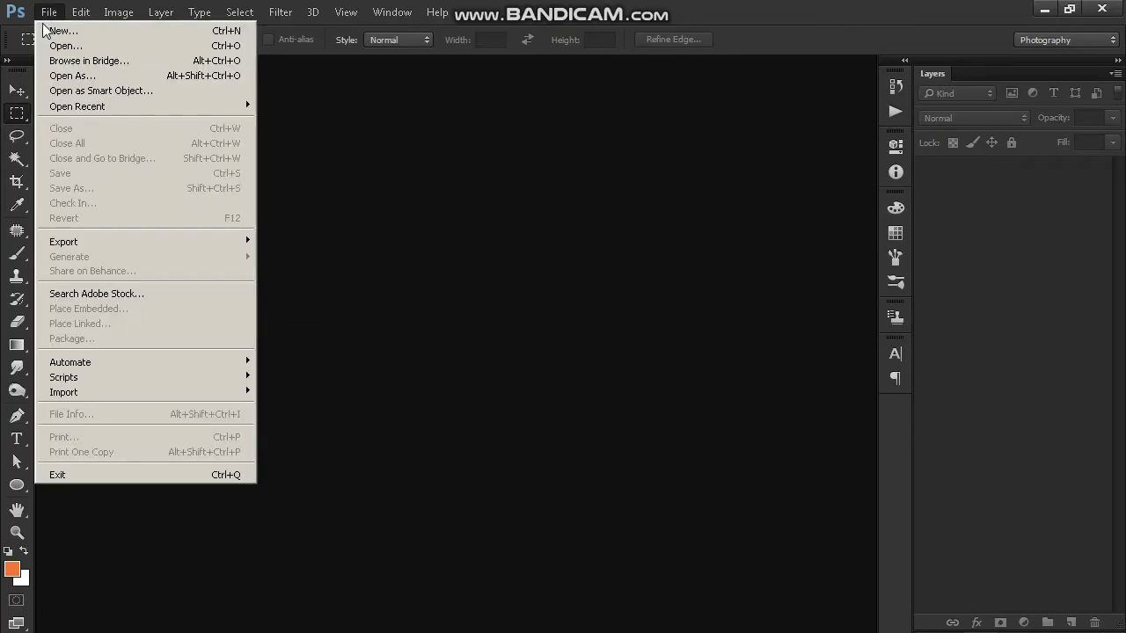
{"action": "left_click", "coordinate": [40, 27]}
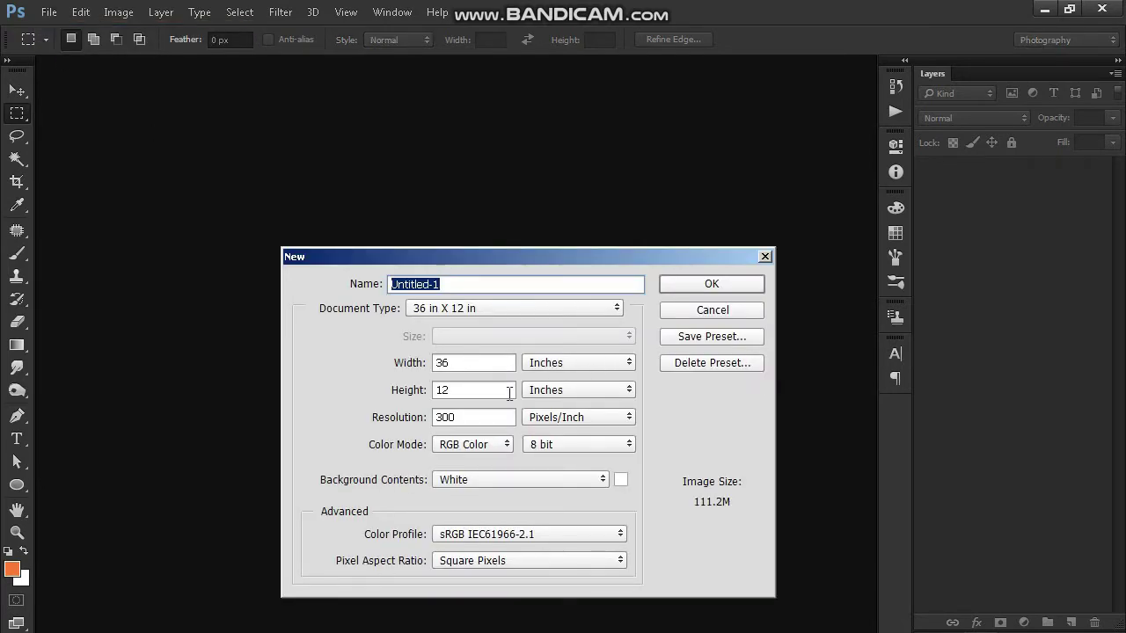
{"action": "left_click", "coordinate": [709, 284]}
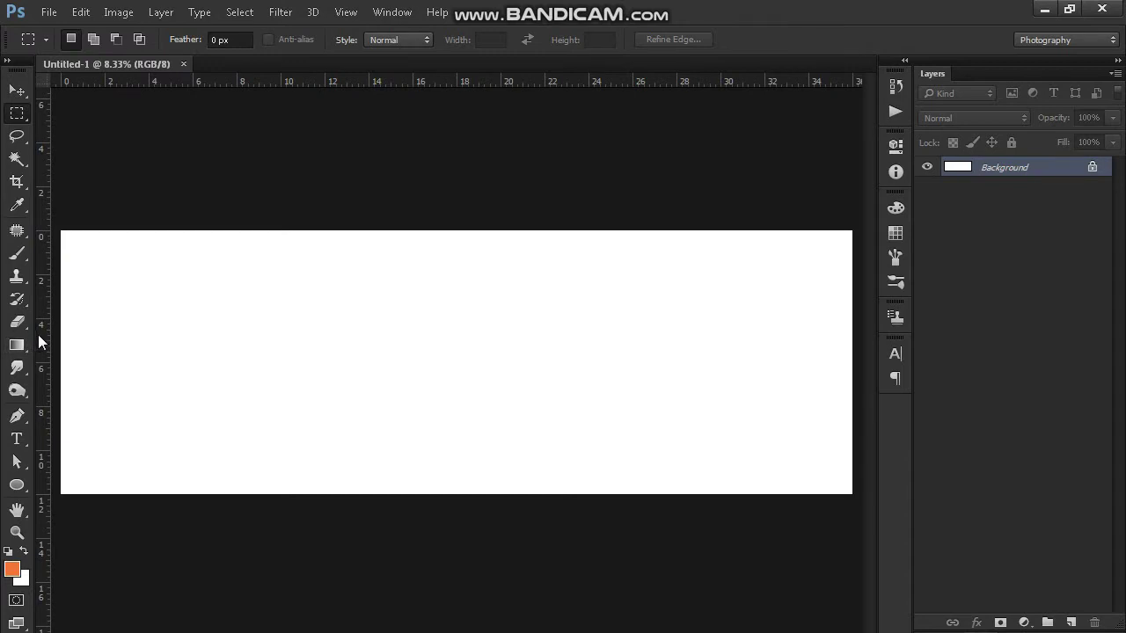
- Add a vertical guide at 18 inches and select a tall rectangle near the banner's left
{"action": "left_click_drag", "start_coordinate": [38, 334], "coordinate": [456, 321]}
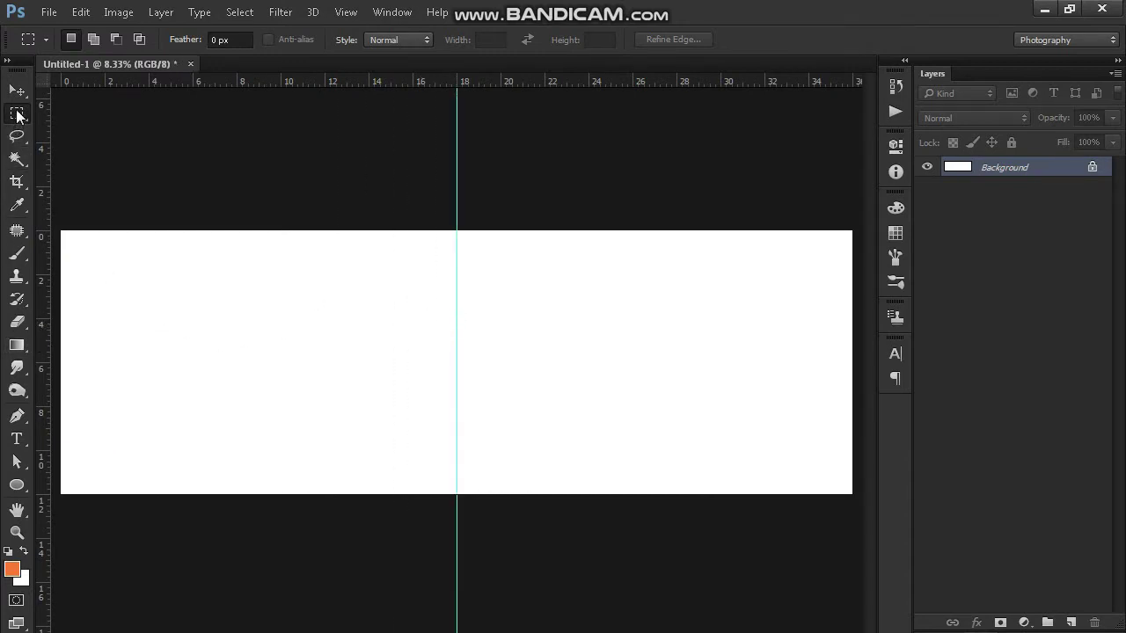
{"action": "left_click_drag", "start_coordinate": [117, 267], "coordinate": [217, 445]}
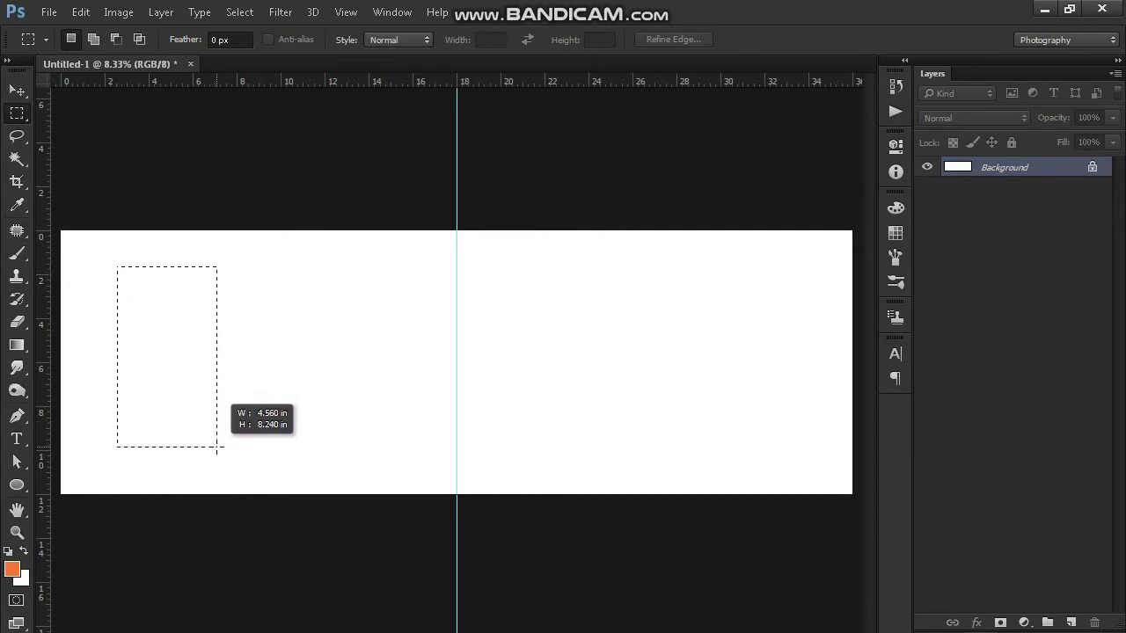
{"action": "left_click_drag", "start_coordinate": [216, 444], "coordinate": [221, 450]}
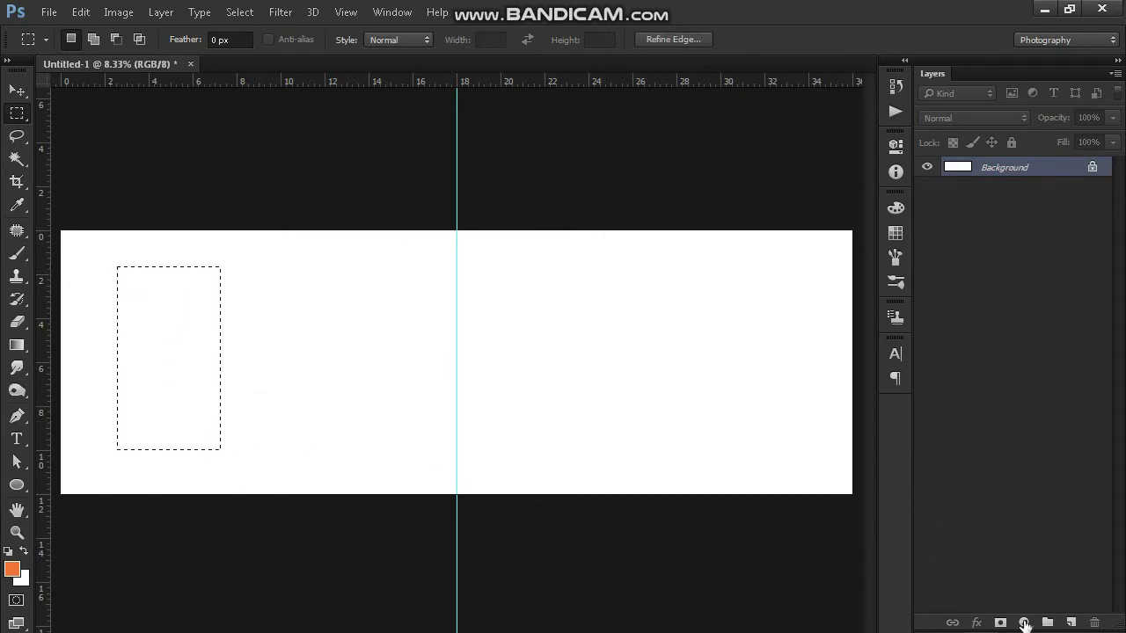
- Fill the selection with orange on a new Layer 1, then deselect it
{"action": "left_click", "coordinate": [1070, 623]}
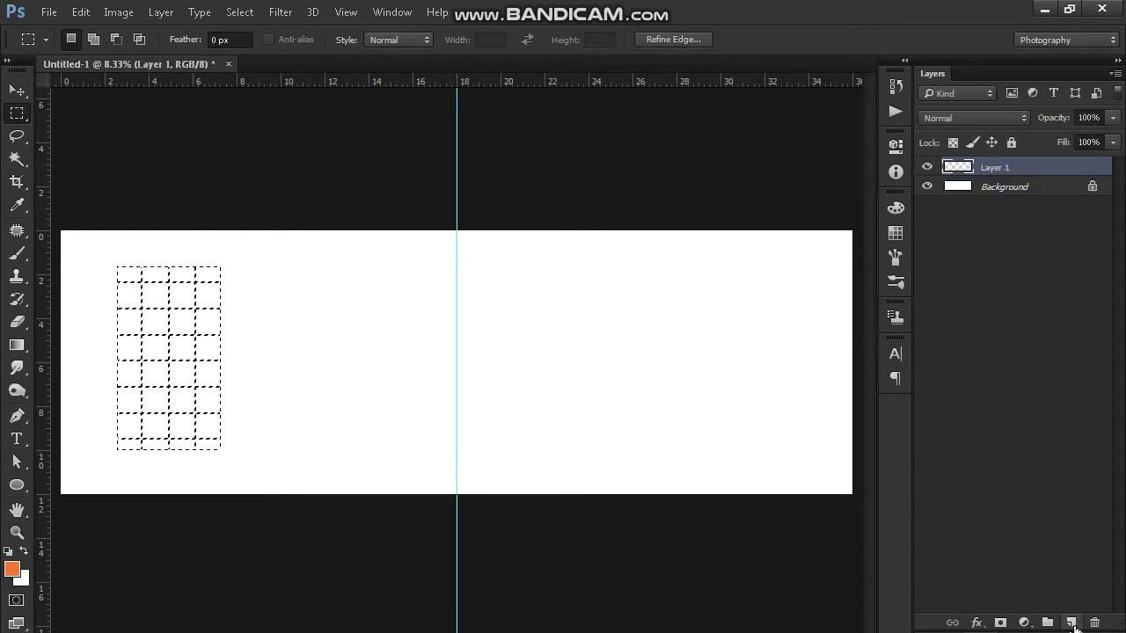
{"action": "left_click", "coordinate": [80, 13]}
{"action": "left_click", "coordinate": [118, 239]}
{"action": "left_click", "coordinate": [929, 259]}
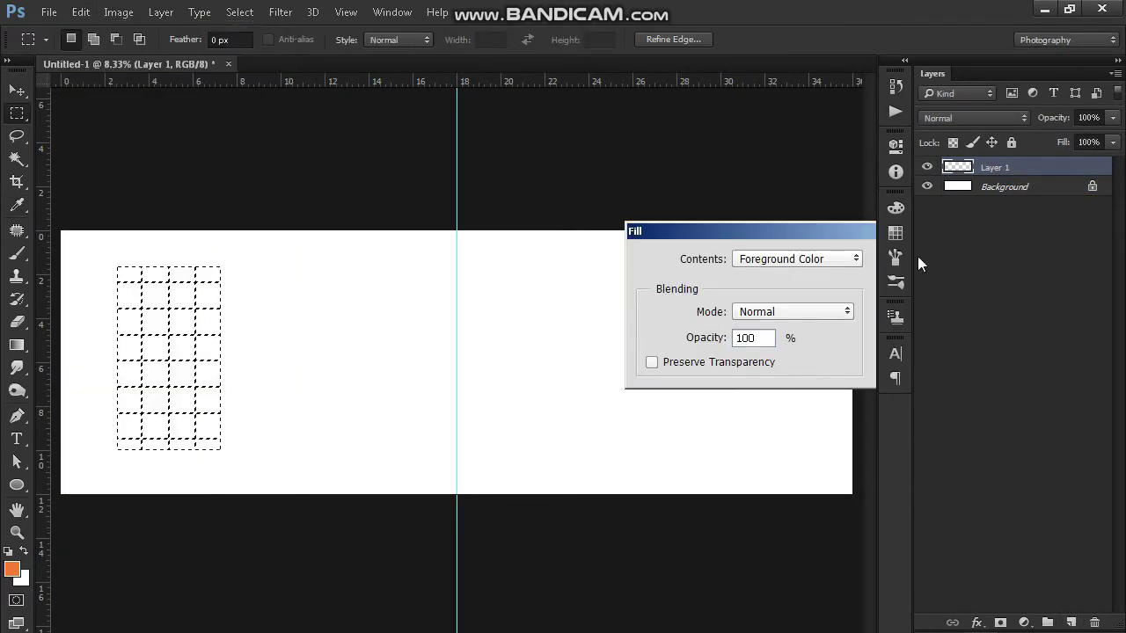
{"action": "left_click", "coordinate": [17, 89]}
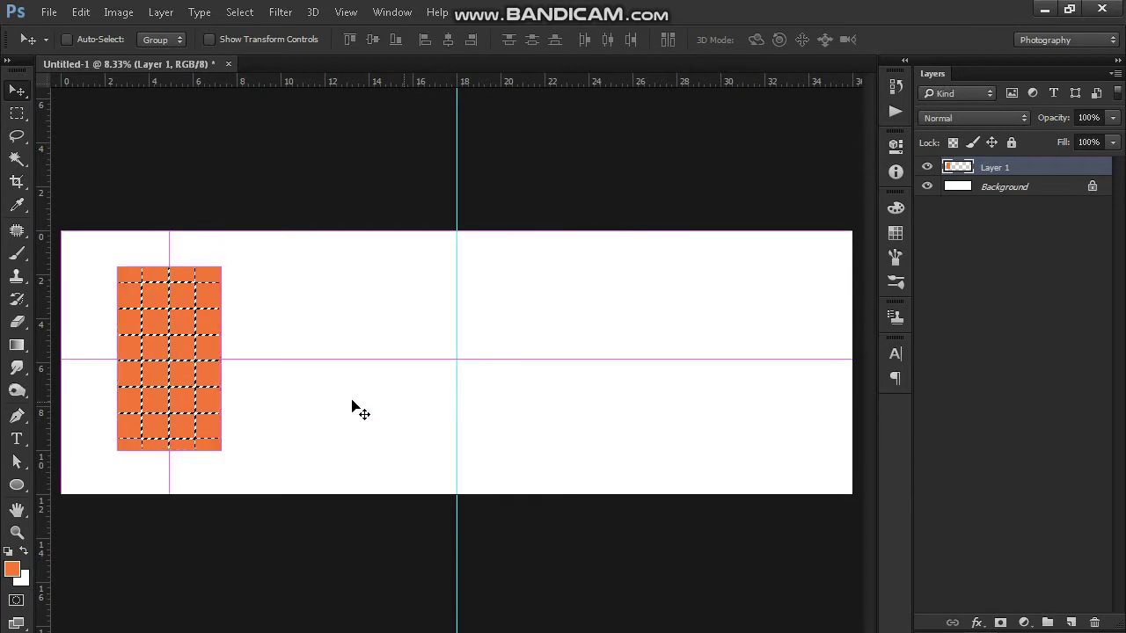
{"action": "key", "text": "ctrl+d"}
{"action": "right_click", "coordinate": [159, 339]}
{"action": "left_click", "coordinate": [176, 342]}
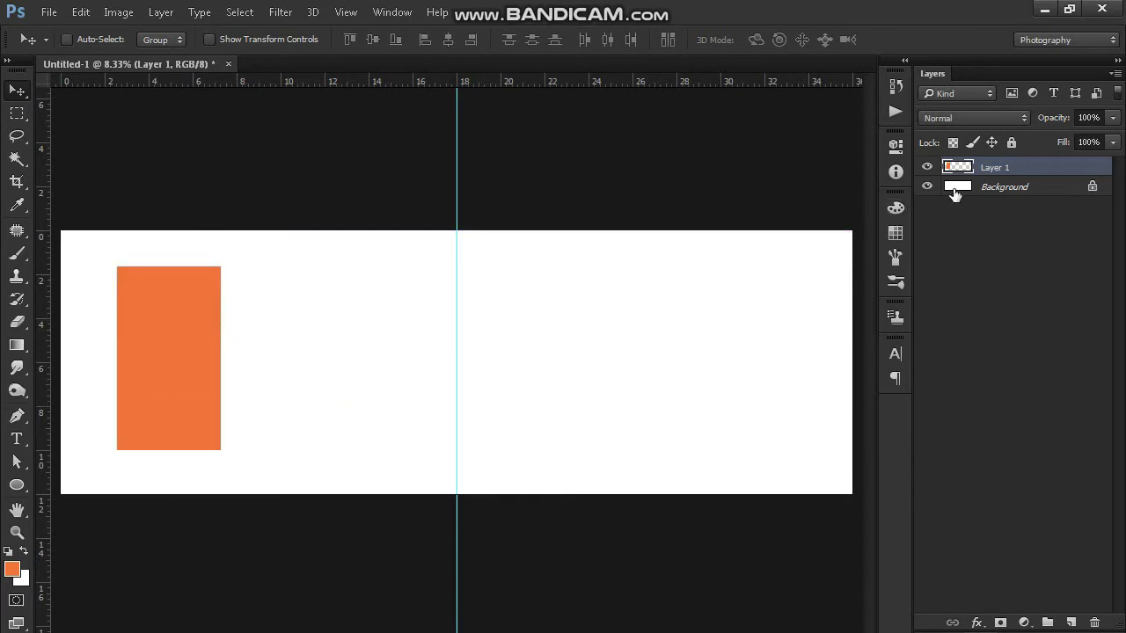
- Duplicate Layer 1 and move the copy right so it sits beside the original
{"action": "right_click", "coordinate": [991, 167]}
{"action": "left_click", "coordinate": [976, 231]}
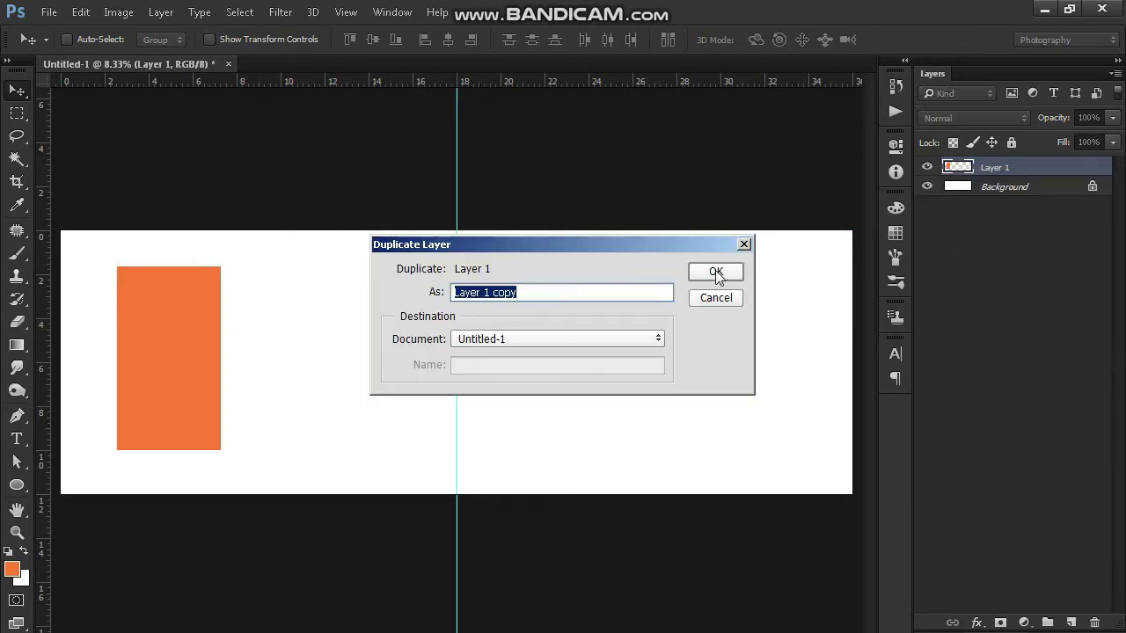
{"action": "left_click", "coordinate": [715, 271]}
{"action": "left_click_drag", "start_coordinate": [176, 350], "coordinate": [261, 353]}
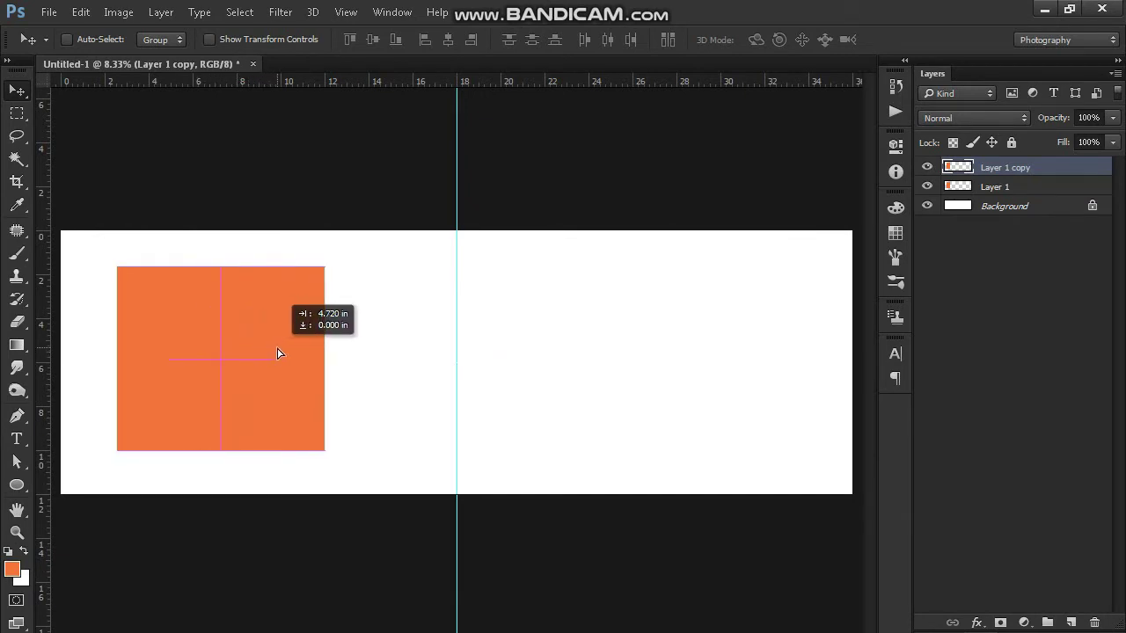
{"action": "left_click_drag", "start_coordinate": [261, 357], "coordinate": [280, 353]}
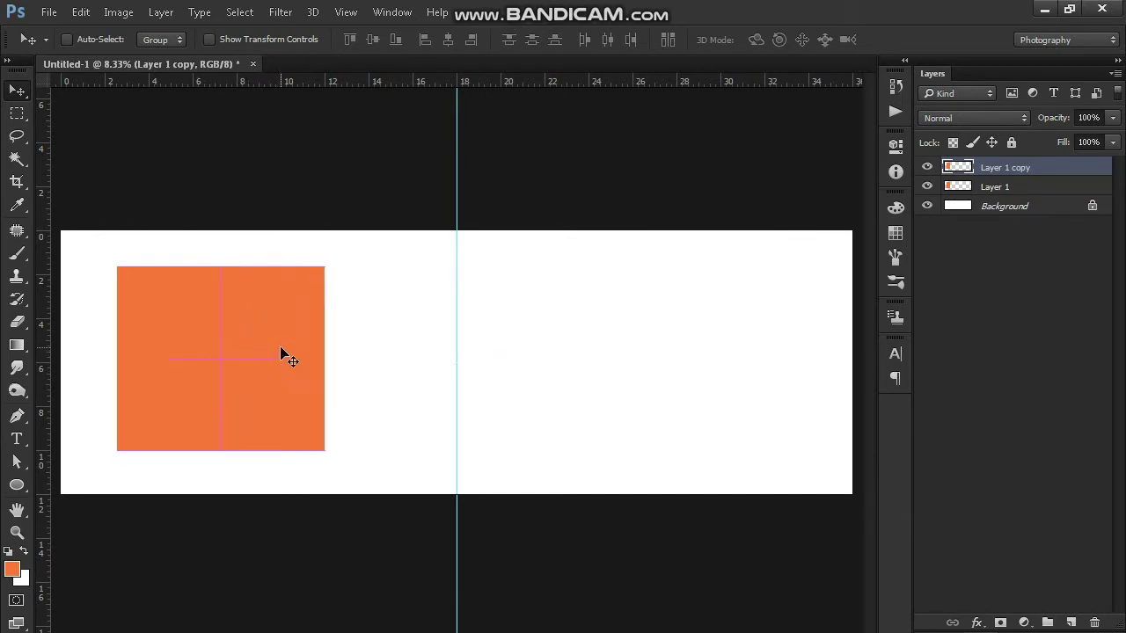
- Refill the Layer 1 copy rectangle with a gold swatch colour and deselect
{"action": "left_click", "coordinate": [967, 170], "text": "ctrl"}
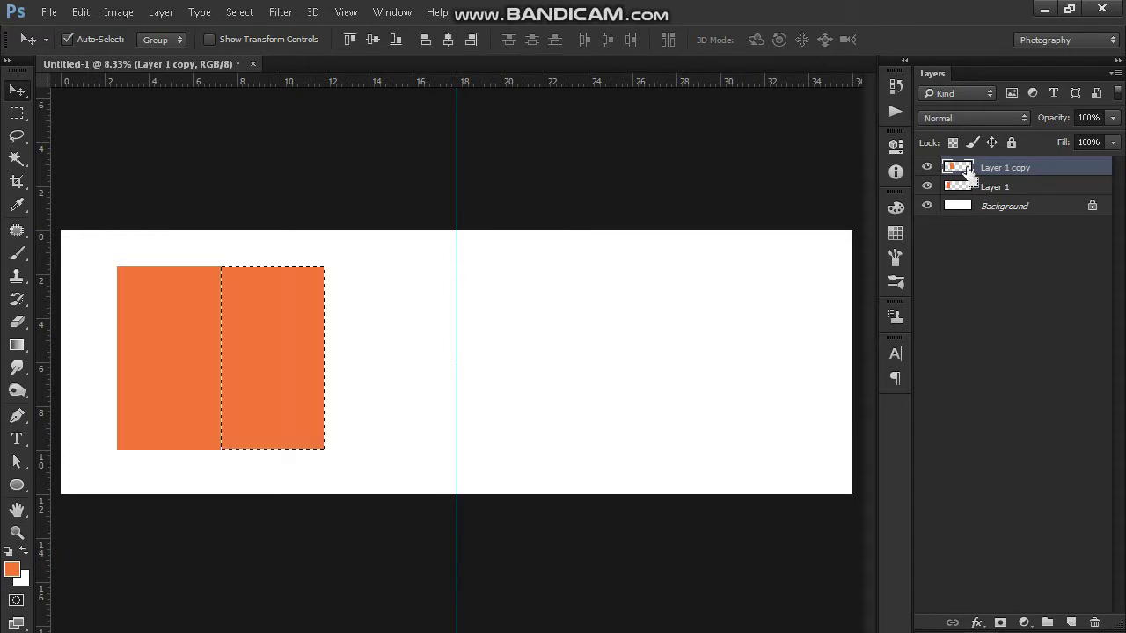
{"action": "left_click", "coordinate": [897, 234]}
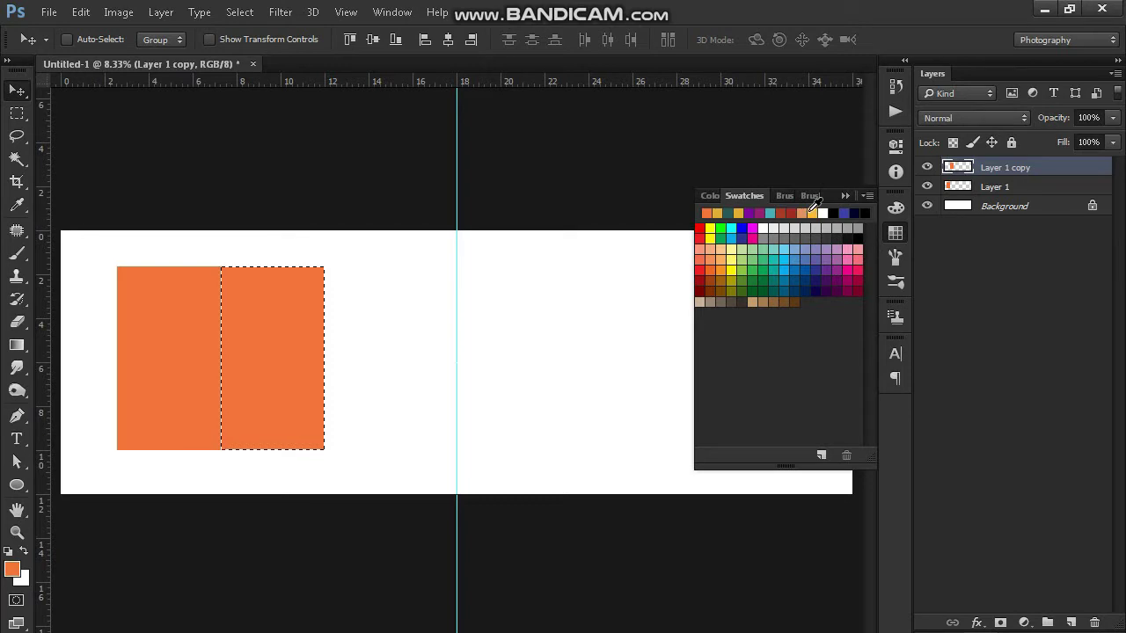
{"action": "left_click", "coordinate": [807, 212]}
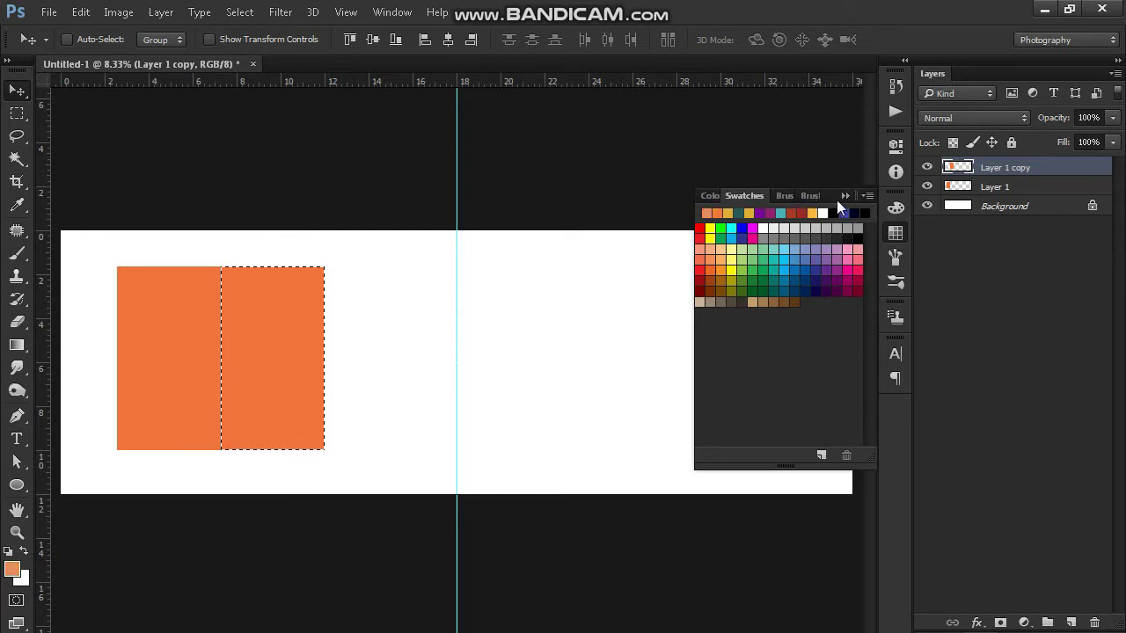
{"action": "left_click", "coordinate": [749, 213]}
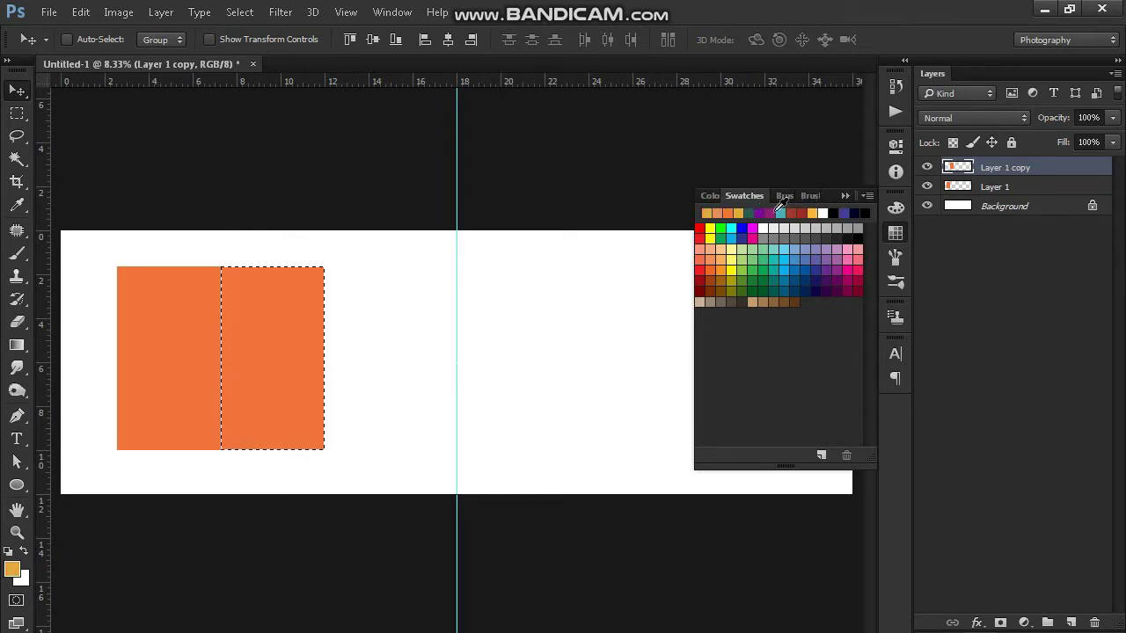
{"action": "left_click", "coordinate": [845, 195]}
{"action": "left_click", "coordinate": [80, 12]}
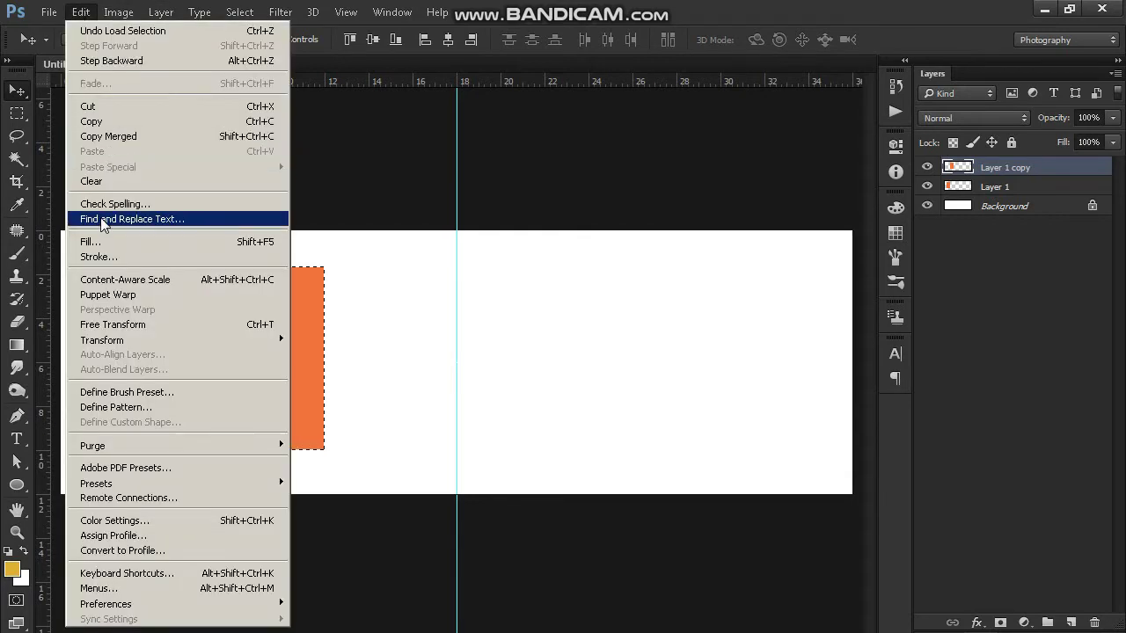
{"action": "left_click", "coordinate": [90, 242]}
{"action": "left_click", "coordinate": [906, 258]}
{"action": "key", "text": "v"}
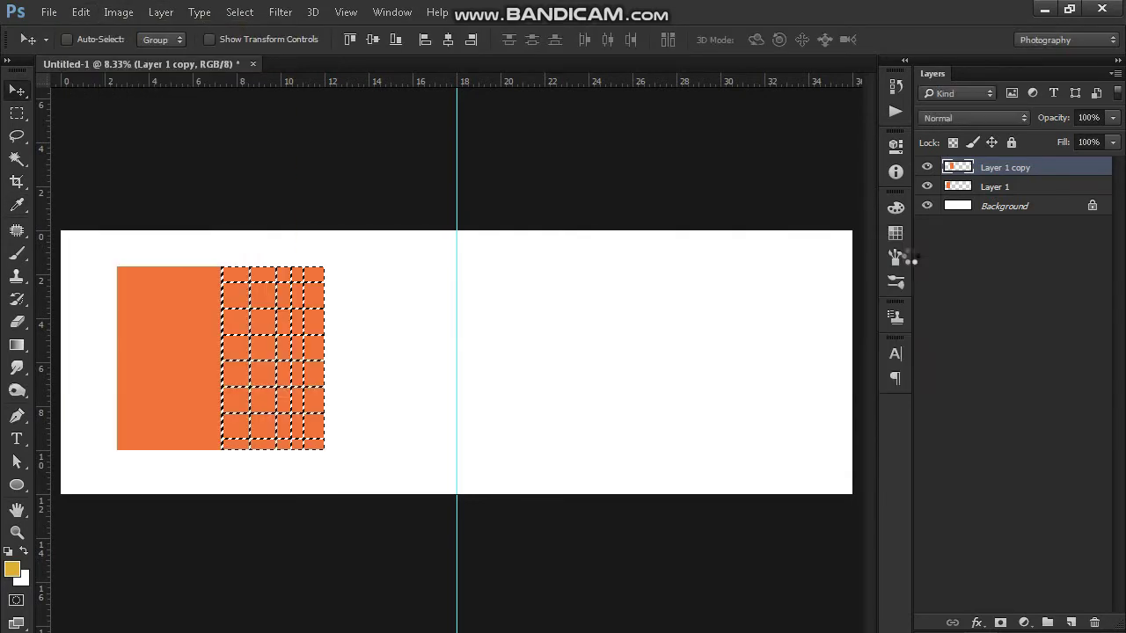
{"action": "key", "text": "ctrl+d"}
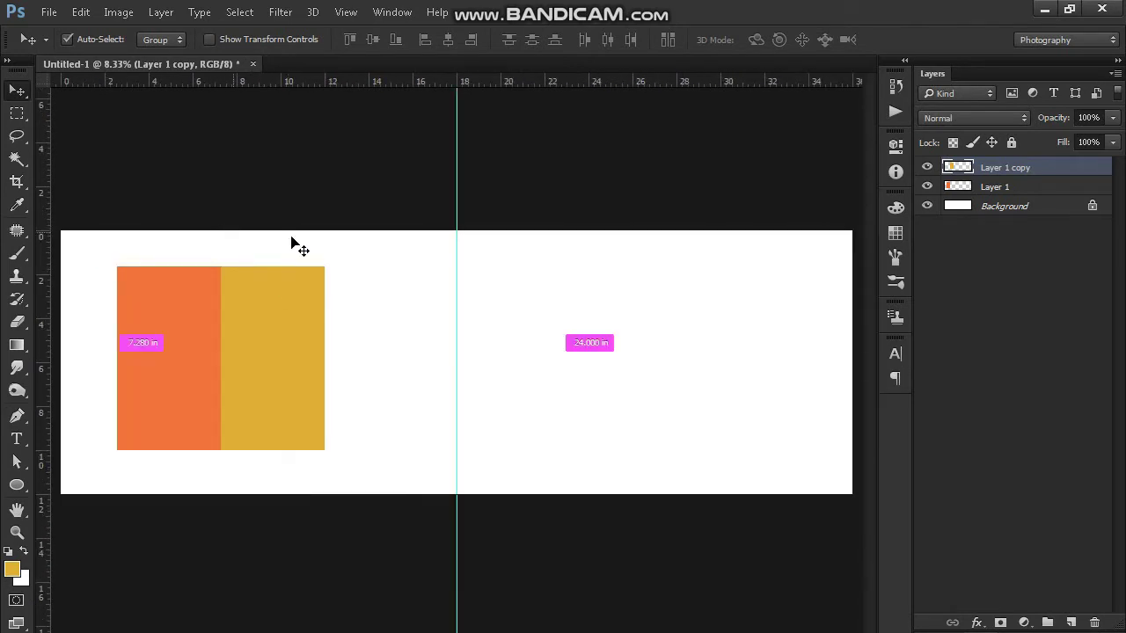
- Apply Hue/Saturation with Lightness +31 and Saturation +44 to the gold block
{"action": "key", "text": "ctrl+u"}
{"action": "left_click_drag", "start_coordinate": [887, 261], "coordinate": [915, 262]}
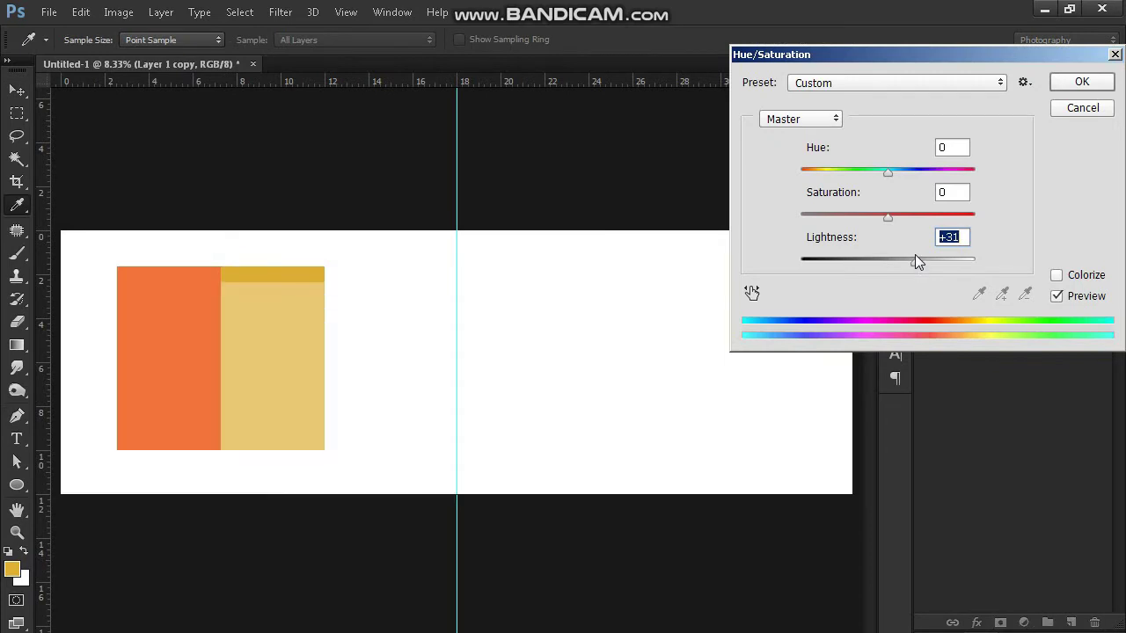
{"action": "left_click_drag", "start_coordinate": [887, 216], "coordinate": [926, 219]}
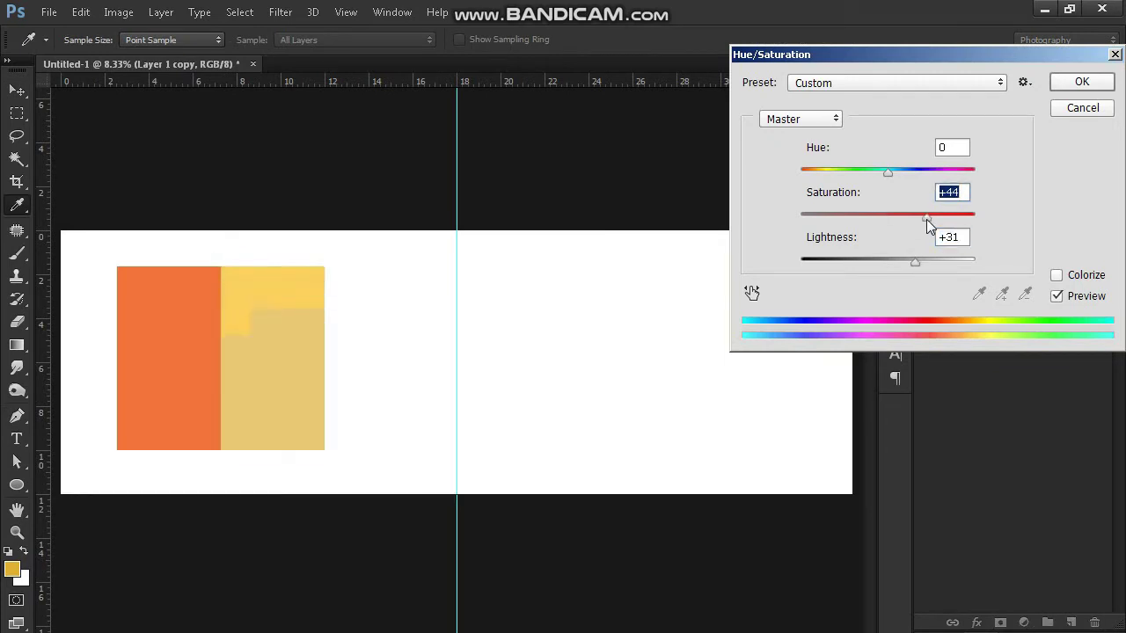
{"action": "left_click", "coordinate": [1082, 81]}
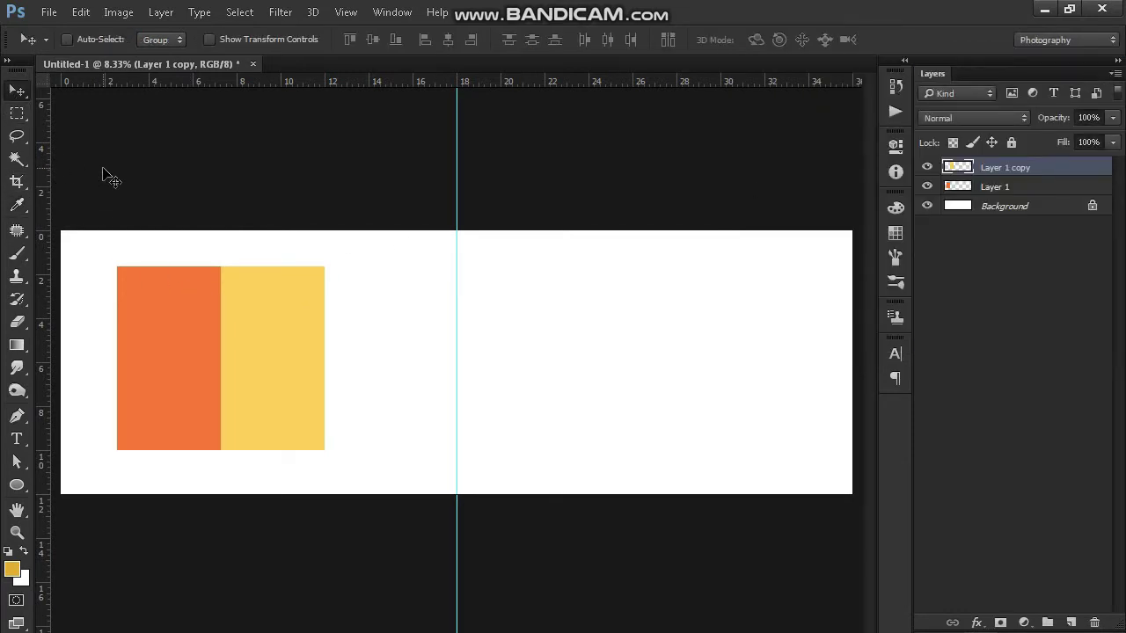
{"action": "left_click", "coordinate": [81, 14]}
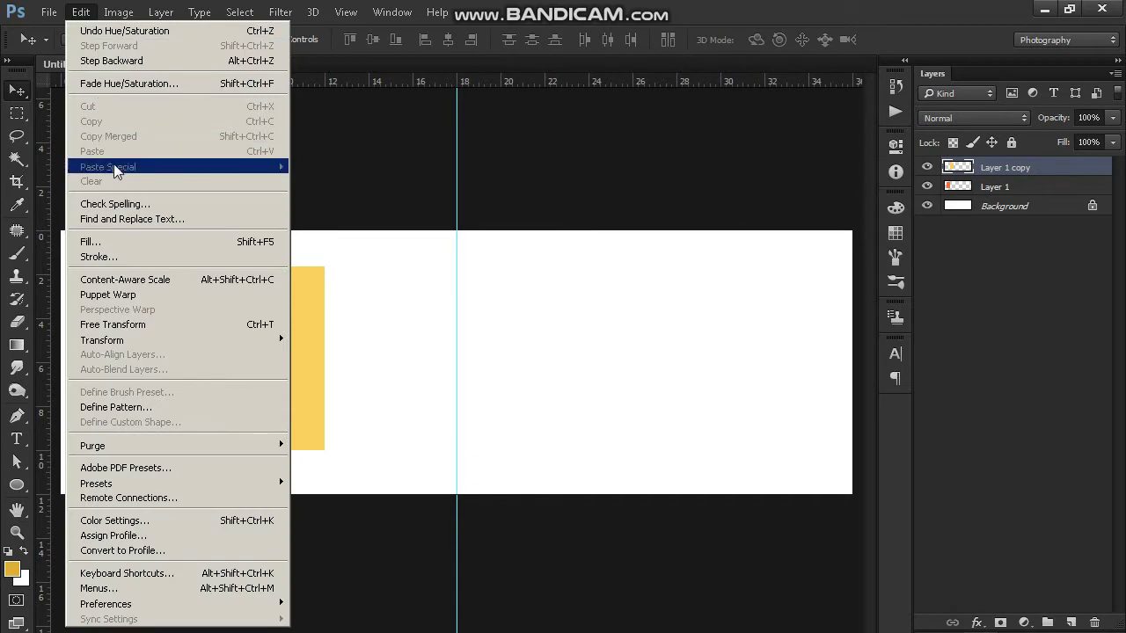
- Free-transform the yellow rectangle to shorten it from the bottom edge
{"action": "left_click", "coordinate": [121, 326]}
{"action": "left_click_drag", "start_coordinate": [267, 448], "coordinate": [268, 363]}
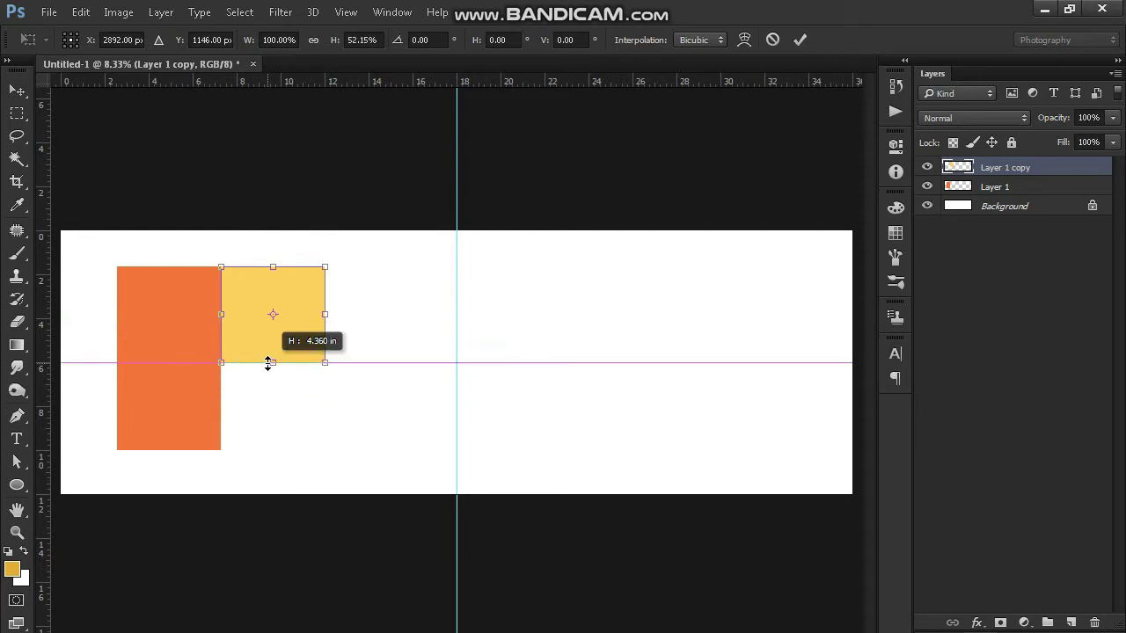
{"action": "left_click", "coordinate": [798, 40]}
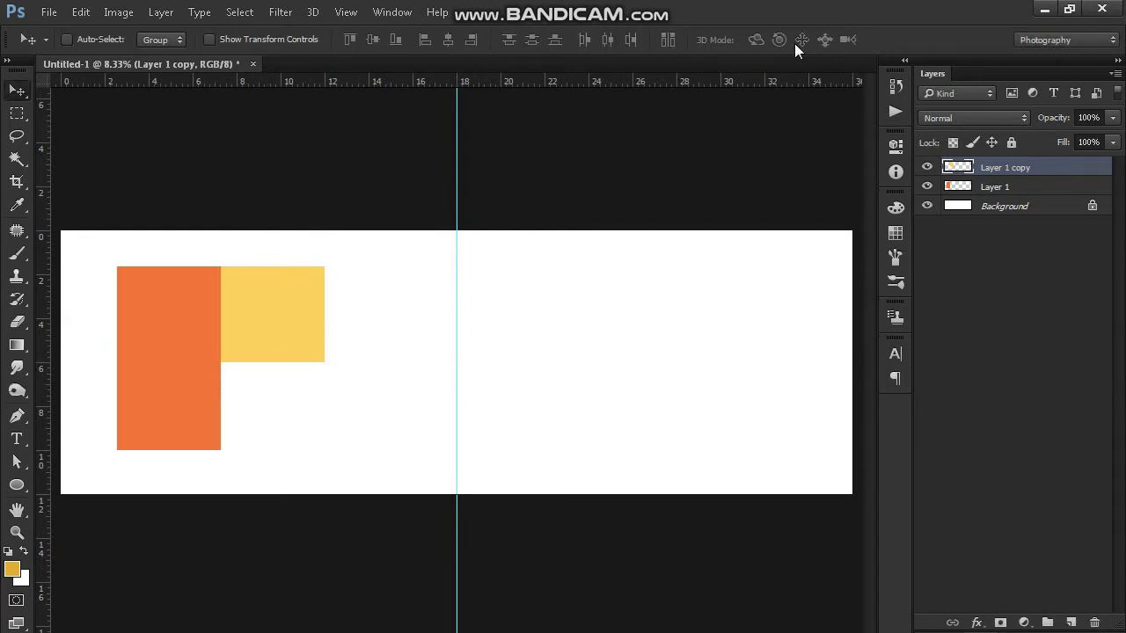
{"action": "right_click", "coordinate": [274, 344]}
{"action": "left_click", "coordinate": [290, 348]}
- Duplicate the yellow layer as Layer 1 copy 2 and move it downward
{"action": "right_click", "coordinate": [991, 172]}
{"action": "left_click", "coordinate": [975, 235]}
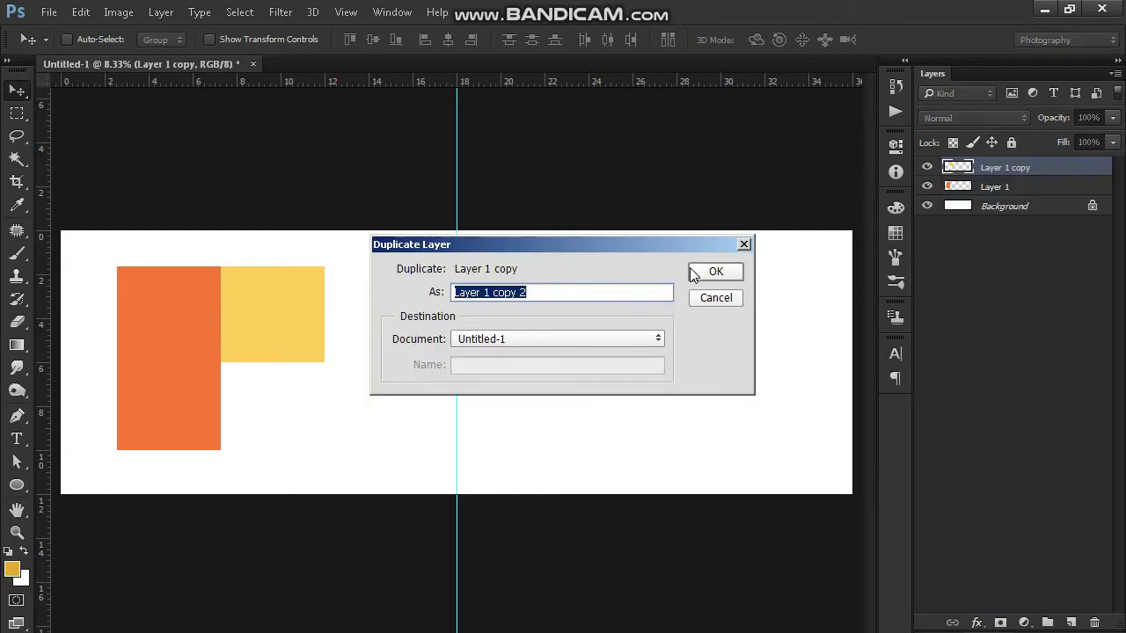
{"action": "left_click", "coordinate": [715, 272]}
{"action": "left_click_drag", "start_coordinate": [259, 344], "coordinate": [269, 432]}
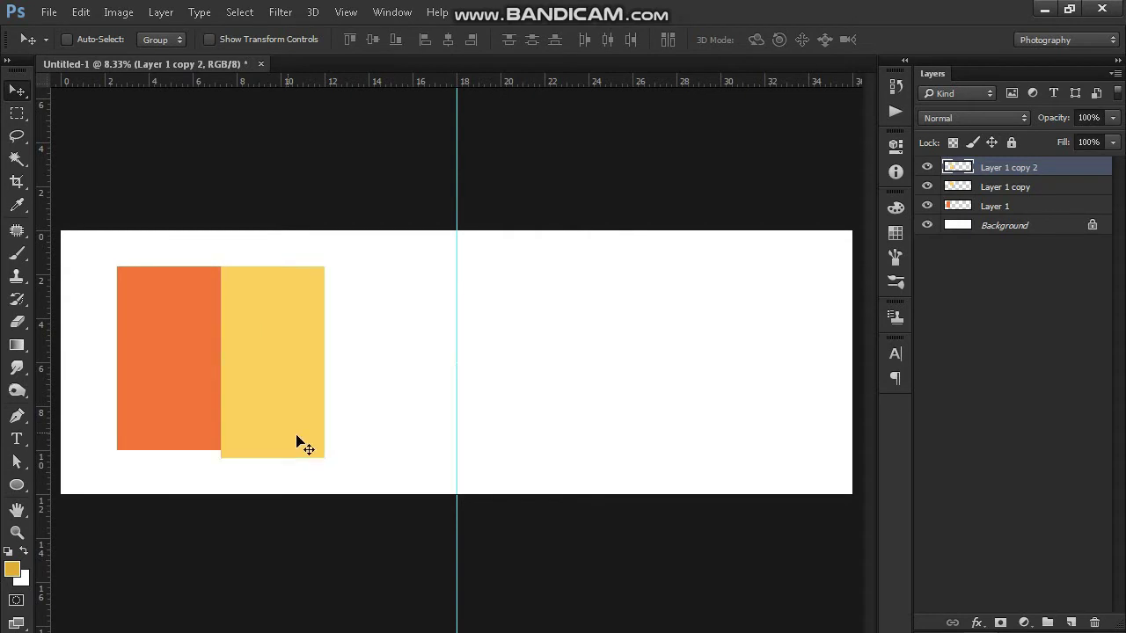
- Shorten both yellow layers together to match the orange block's height
{"action": "left_click", "coordinate": [994, 188], "text": "shift"}
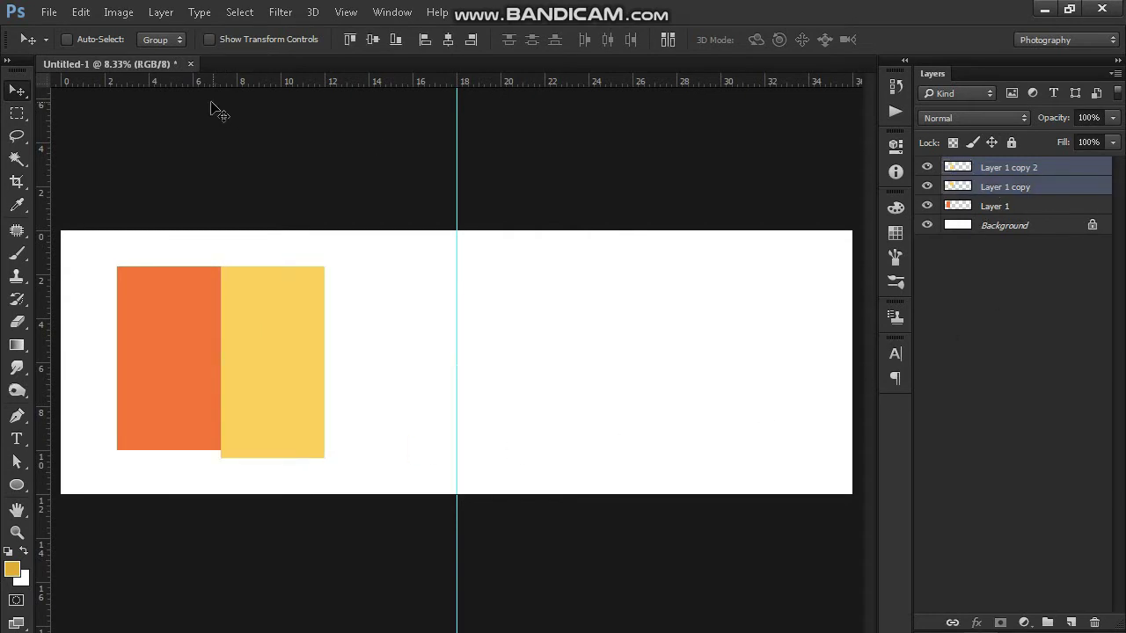
{"action": "left_click", "coordinate": [81, 13]}
{"action": "mouse_move", "coordinate": [102, 340]}
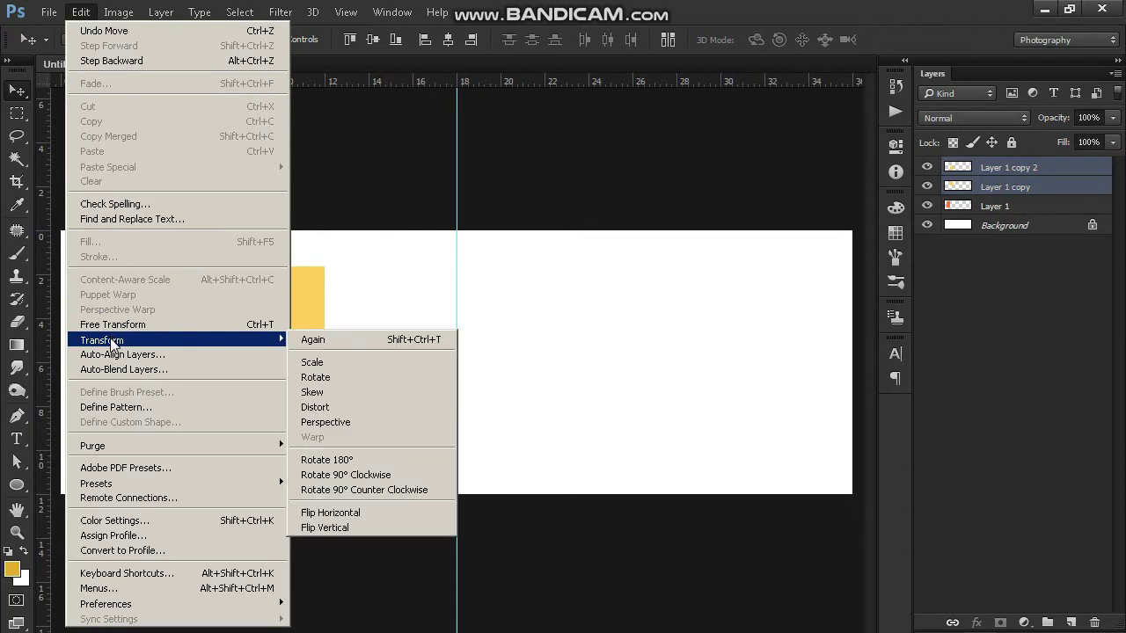
{"action": "left_click", "coordinate": [111, 327]}
{"action": "left_click_drag", "start_coordinate": [274, 459], "coordinate": [273, 450]}
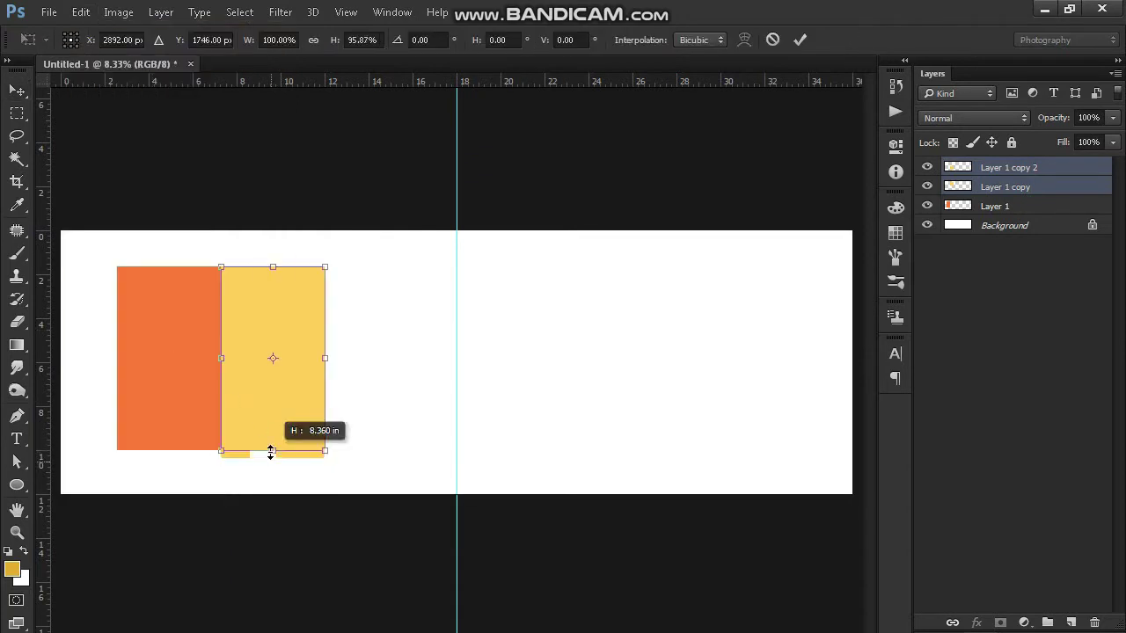
{"action": "left_click", "coordinate": [800, 38]}
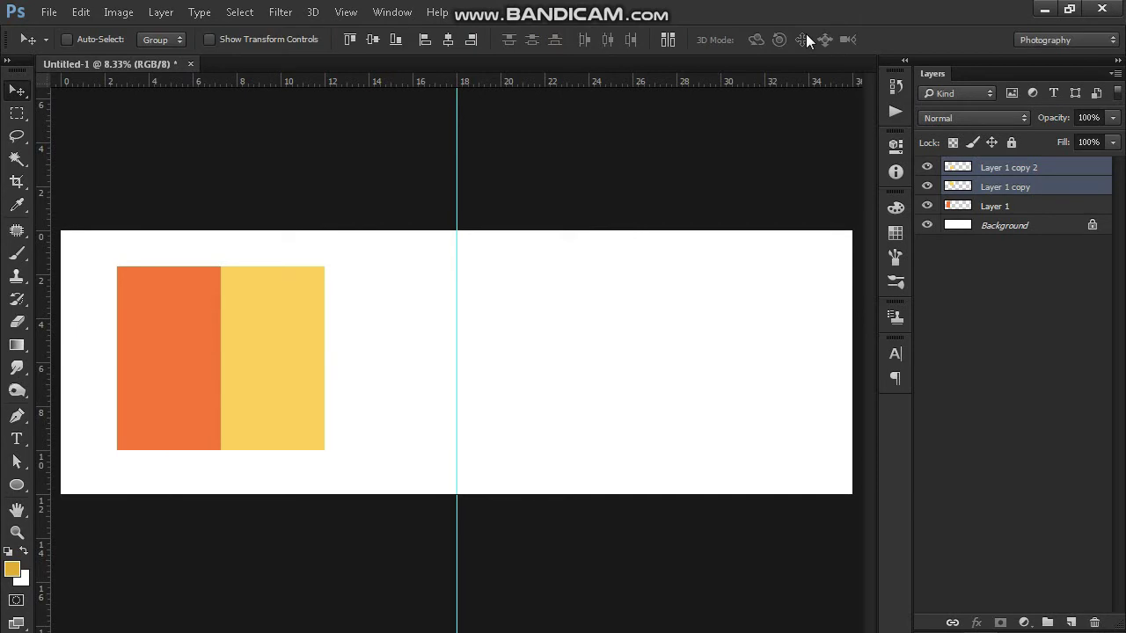
- Invert Layer 1 copy 2 so the lower block turns navy
{"action": "left_click", "coordinate": [991, 172]}
{"action": "left_click", "coordinate": [118, 13]}
{"action": "mouse_move", "coordinate": [139, 55]}
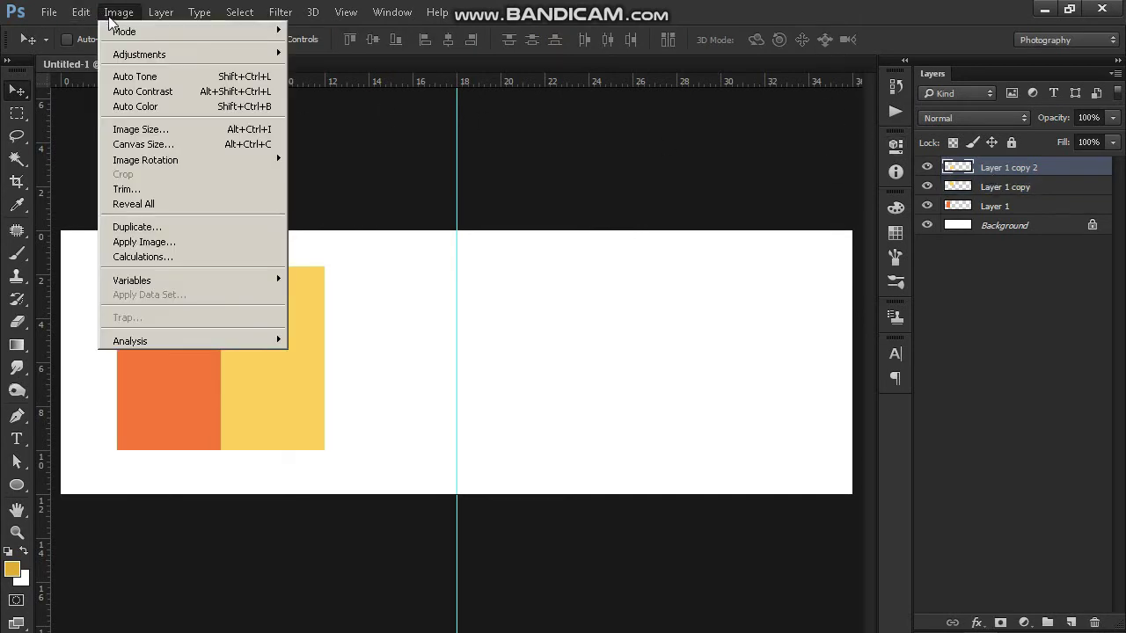
{"action": "left_click", "coordinate": [343, 234]}
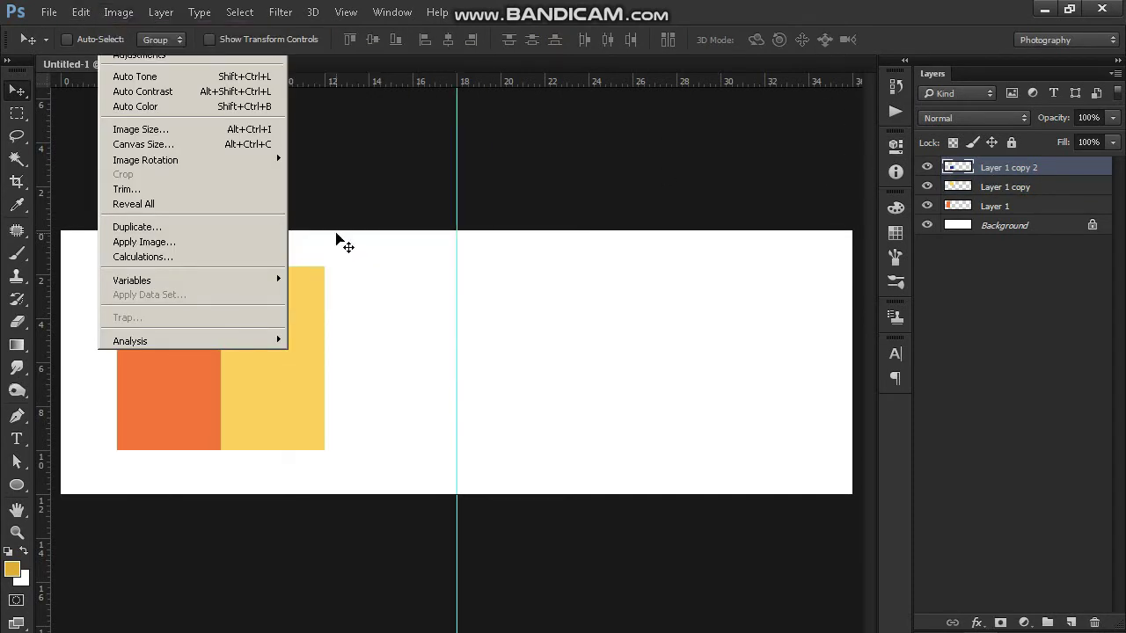
- Move all three coloured blocks further left on the banner
{"action": "left_click", "coordinate": [1002, 205], "text": "shift"}
{"action": "left_click_drag", "start_coordinate": [280, 331], "coordinate": [256, 330]}
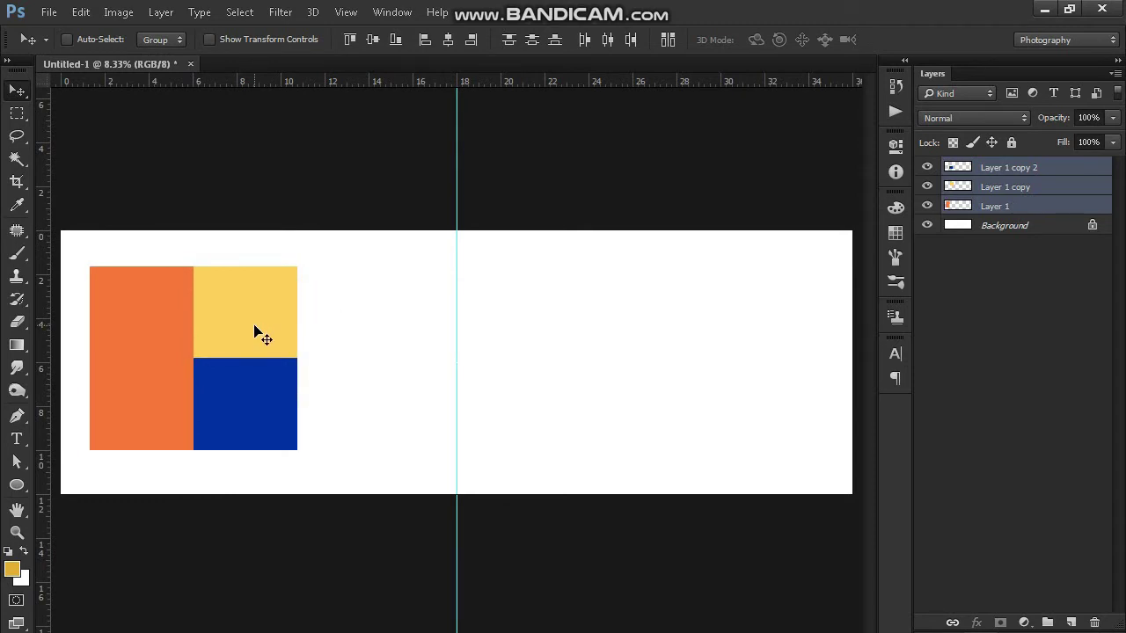
{"action": "left_click_drag", "start_coordinate": [254, 331], "coordinate": [258, 333]}
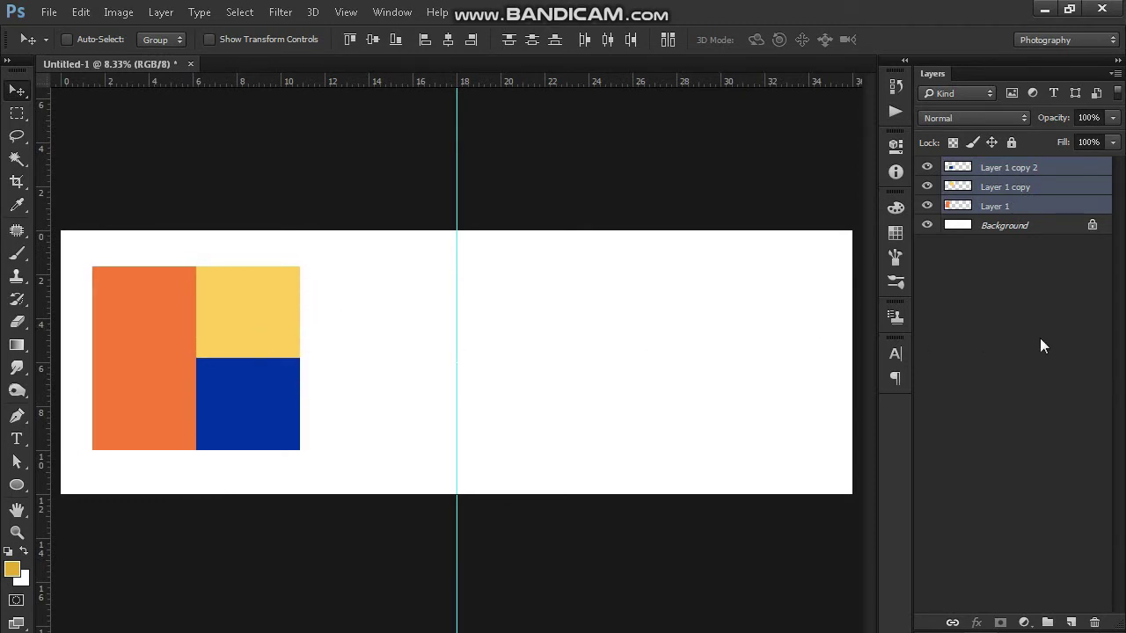
- Add a Stroke layer effect to the orange block's Layer 1
{"action": "left_click", "coordinate": [1007, 208]}
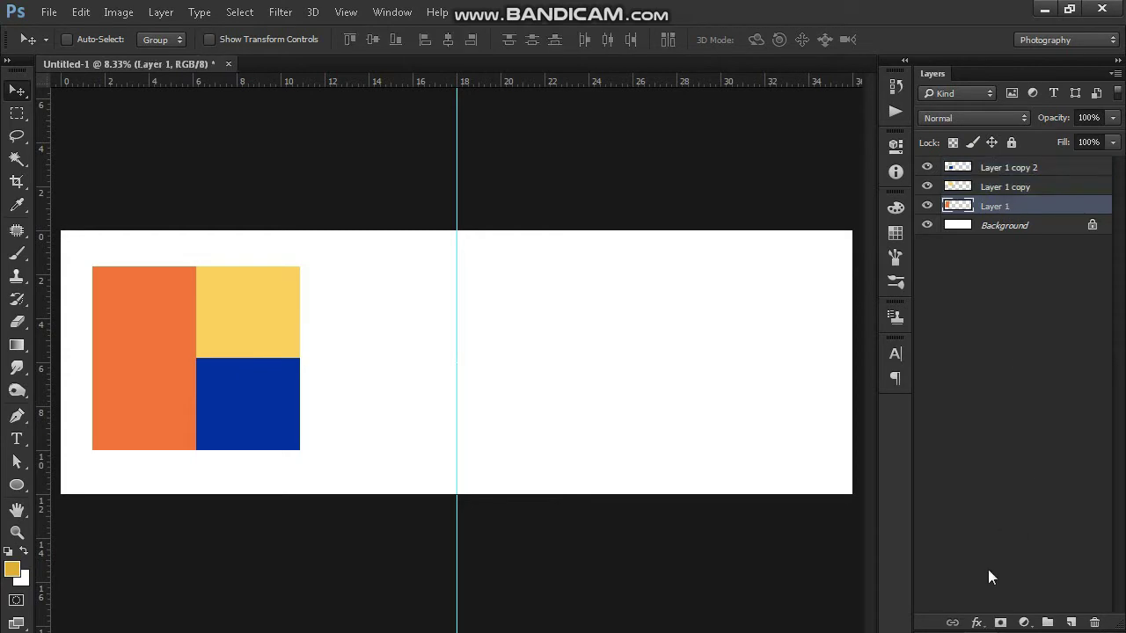
{"action": "left_click", "coordinate": [960, 626]}
{"action": "left_click", "coordinate": [994, 458]}
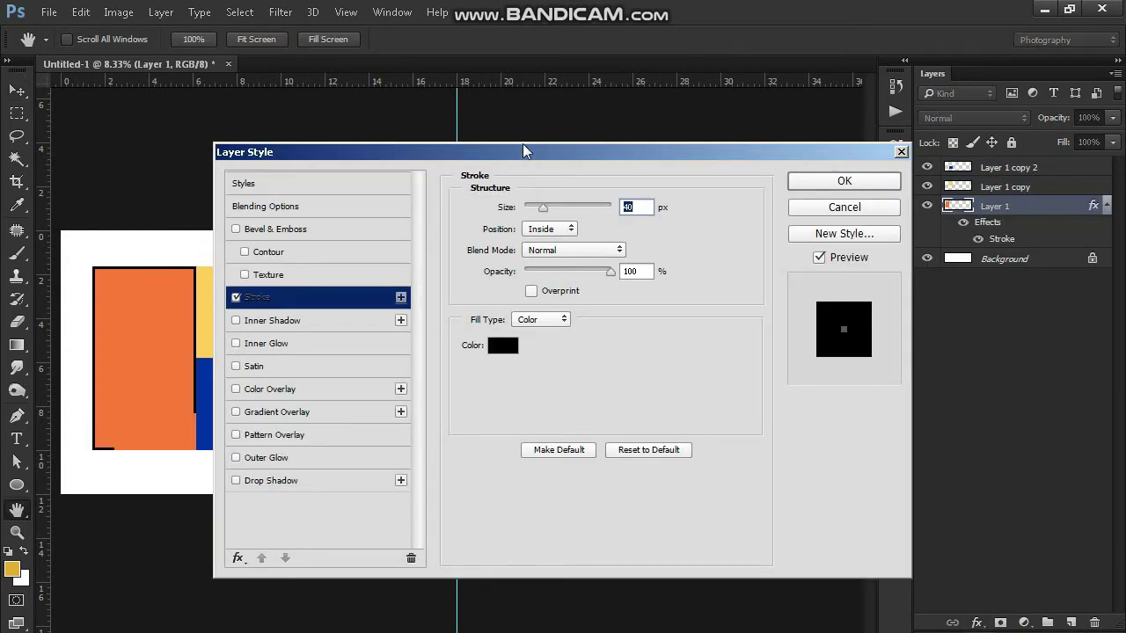
- Set the orange block's stroke to 25 px, positioned Inside, and apply it
{"action": "left_click_drag", "start_coordinate": [514, 155], "coordinate": [642, 165]}
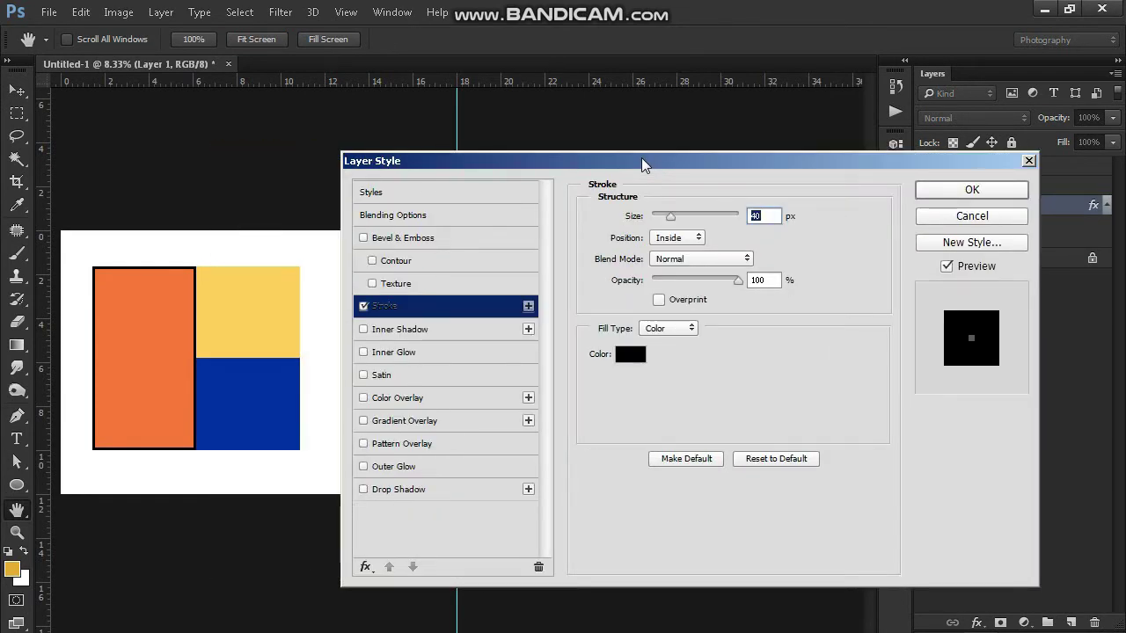
{"action": "left_click", "coordinate": [678, 238]}
{"action": "left_click", "coordinate": [668, 247]}
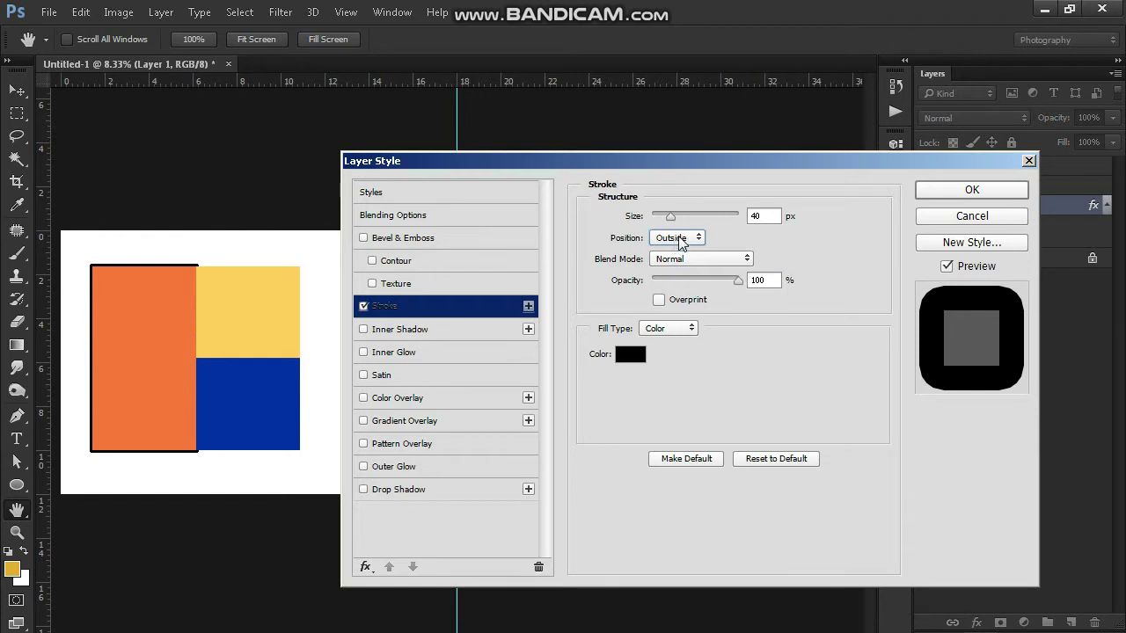
{"action": "left_click", "coordinate": [676, 238]}
{"action": "left_click", "coordinate": [675, 249]}
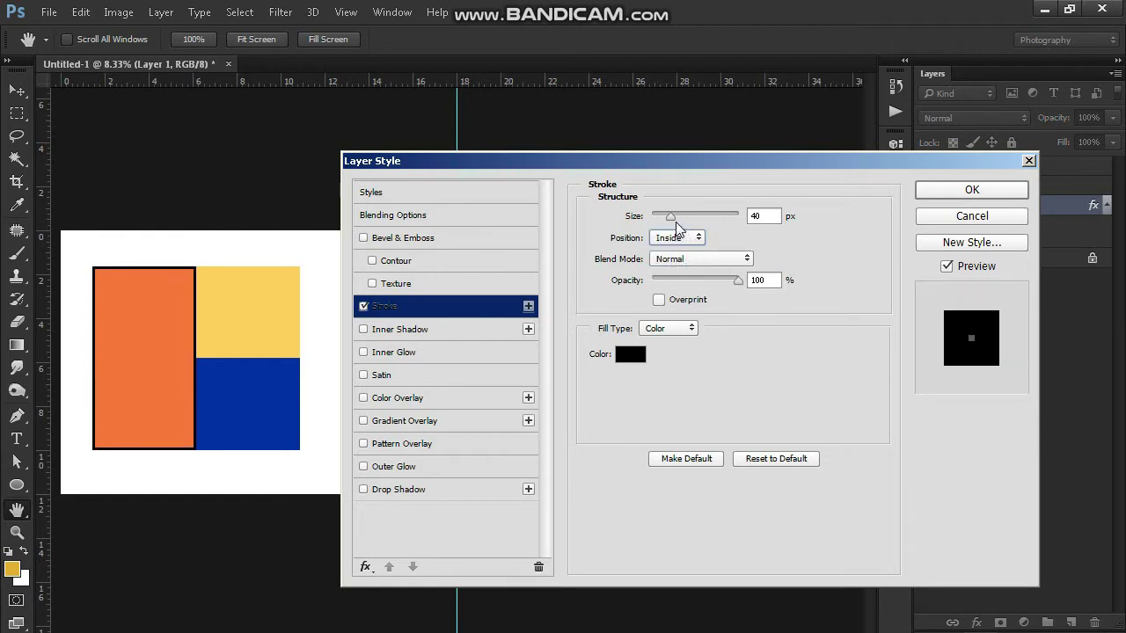
{"action": "type", "text": "25"}
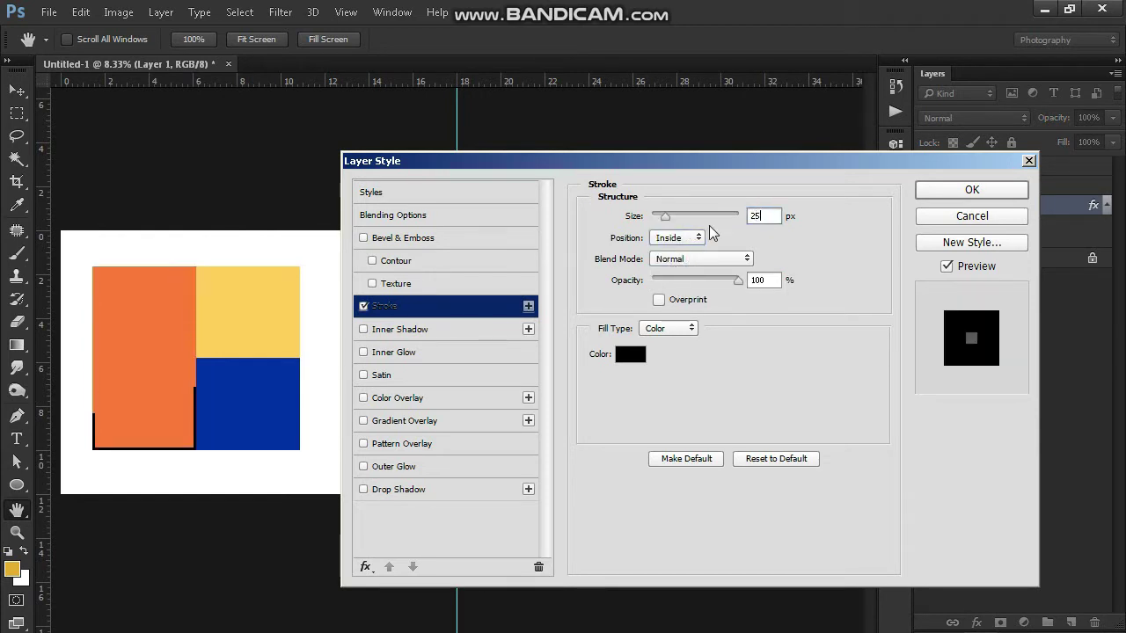
{"action": "left_click", "coordinate": [971, 191]}
{"action": "right_click", "coordinate": [988, 208]}
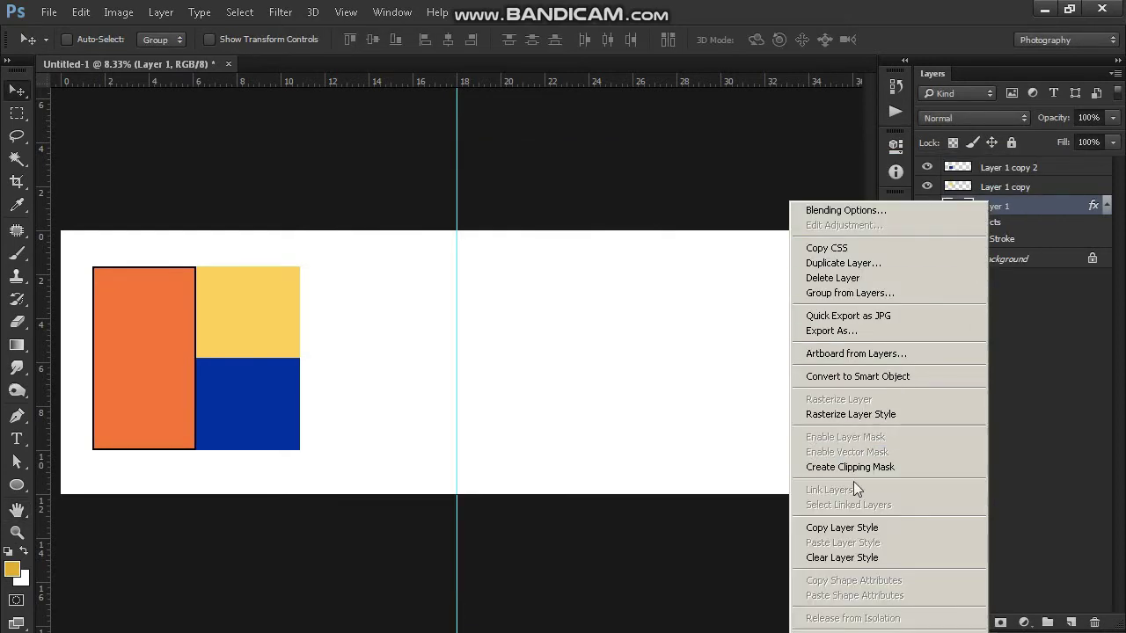
- Copy the orange block's layer style onto the yellow block, then undo the paste
{"action": "left_click", "coordinate": [847, 542]}
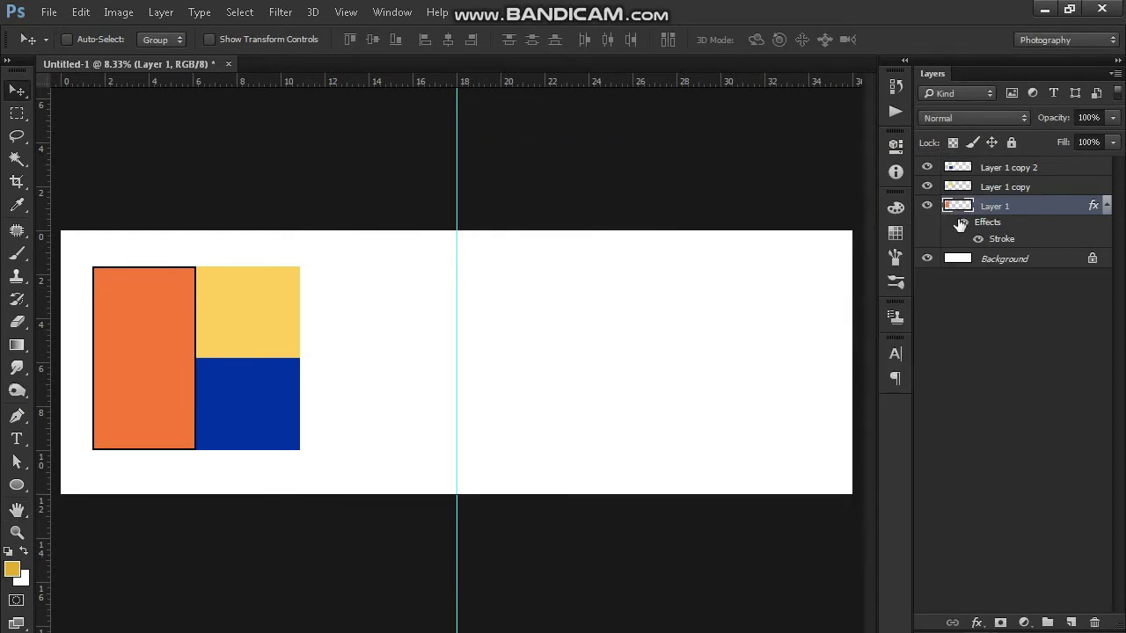
{"action": "left_click", "coordinate": [981, 186]}
{"action": "right_click", "coordinate": [988, 187]}
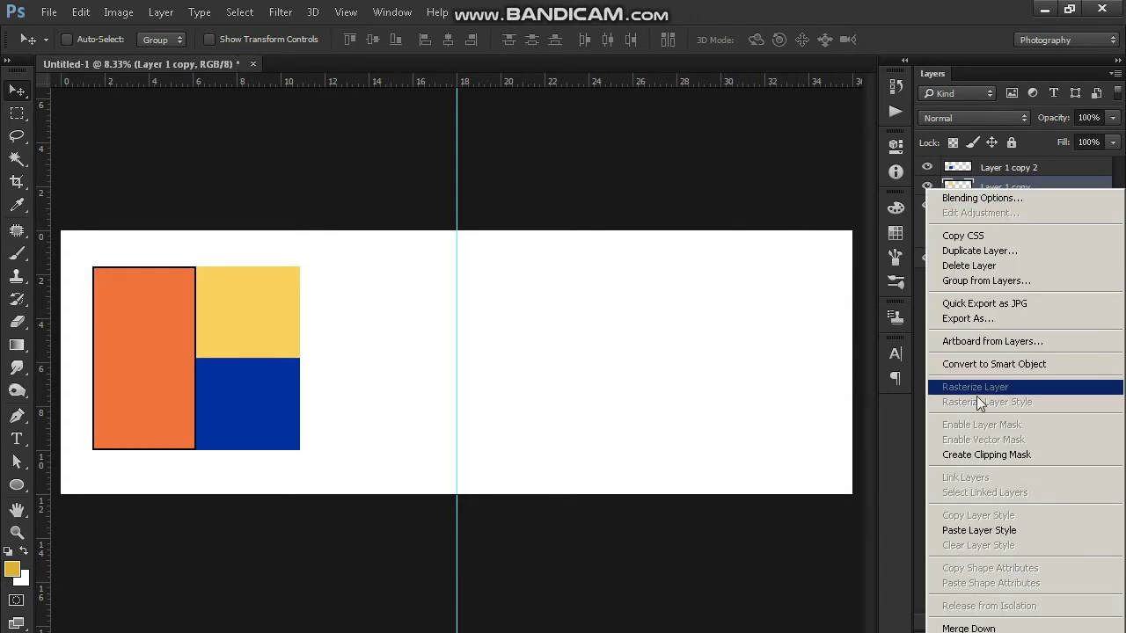
{"action": "left_click", "coordinate": [977, 531]}
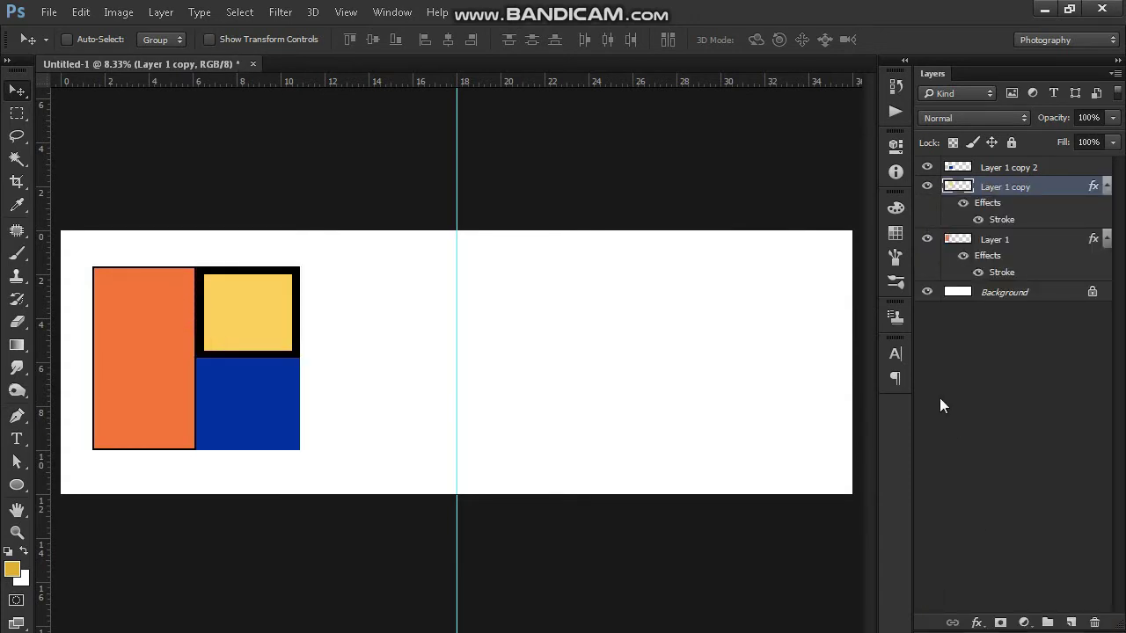
{"action": "key", "text": "ctrl+z"}
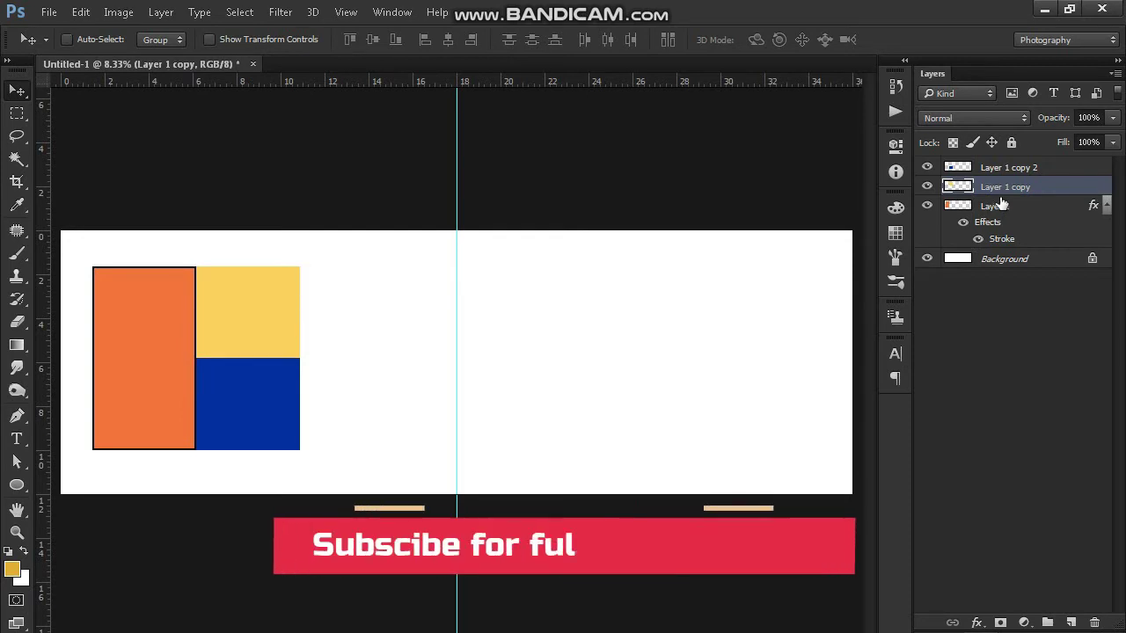
{"action": "key", "text": "h"}
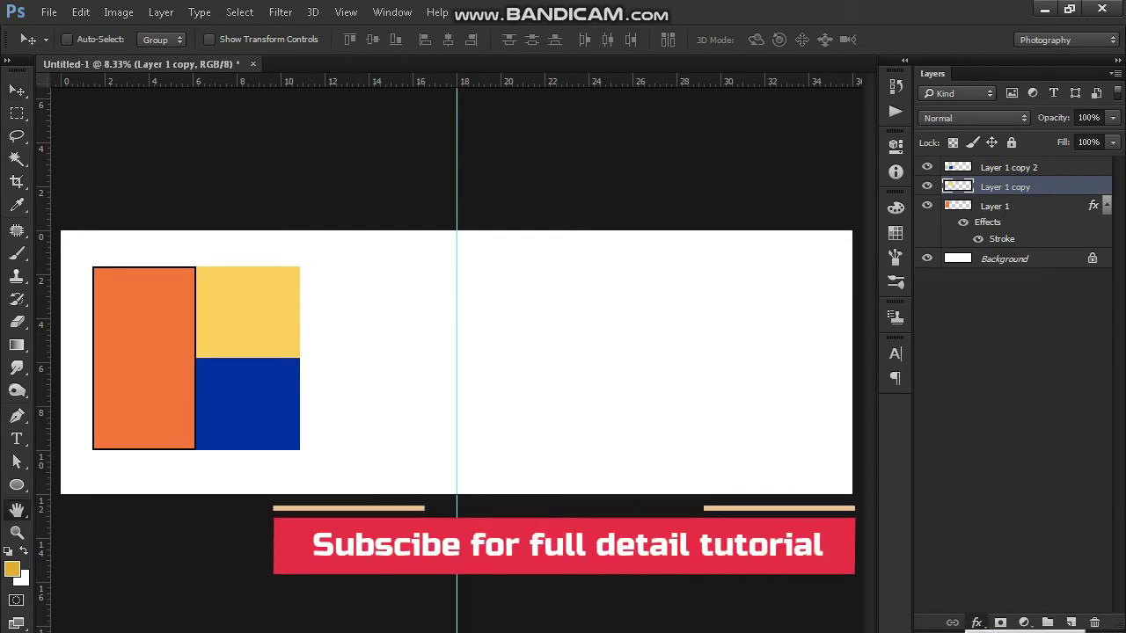
- Add a 25 px inside black stroke to the yellow block and nudge it left
{"action": "left_click", "coordinate": [976, 623]}
{"action": "left_click", "coordinate": [976, 531]}
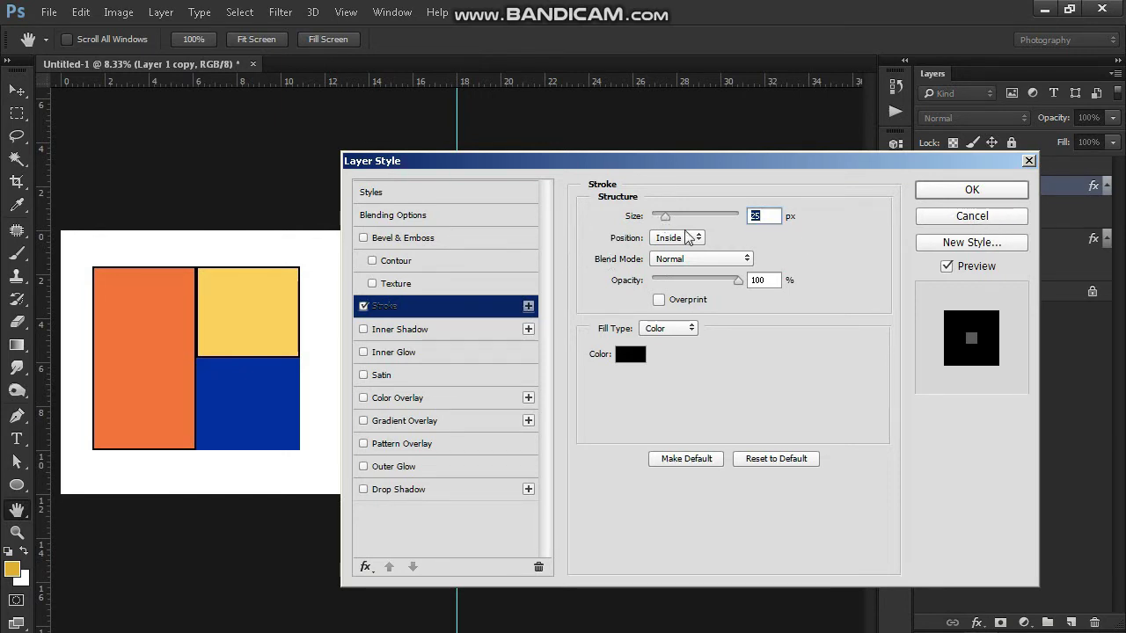
{"action": "left_click", "coordinate": [972, 192]}
{"action": "key", "text": "v"}
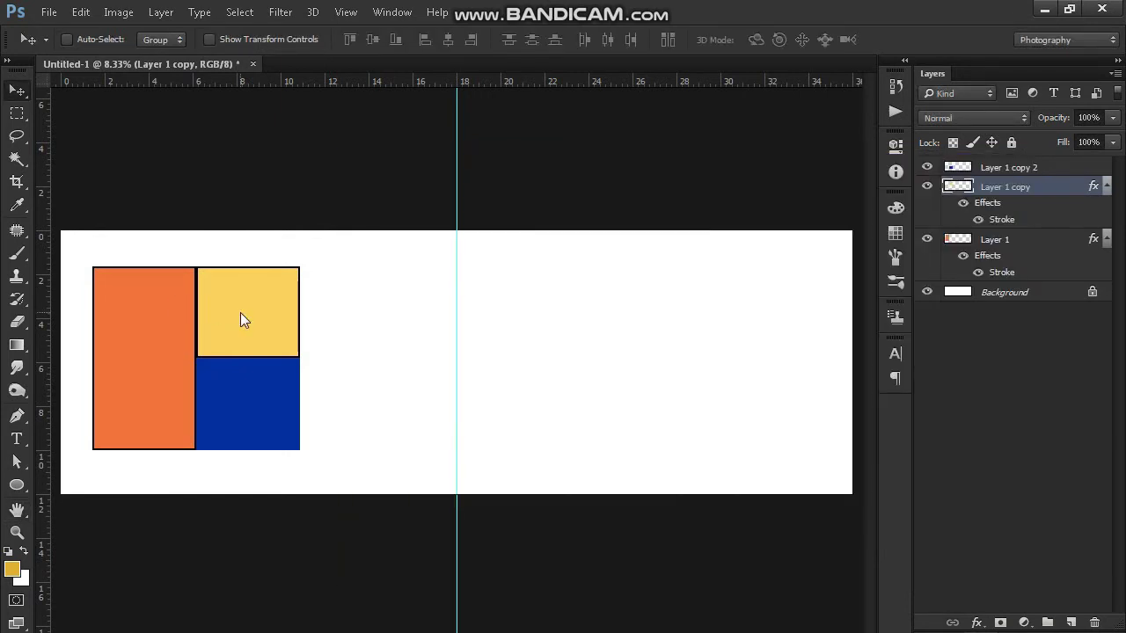
{"action": "key", "text": "shift+Left"}
{"action": "key", "text": "shift+Left"}
{"action": "key", "text": "shift+Left"}
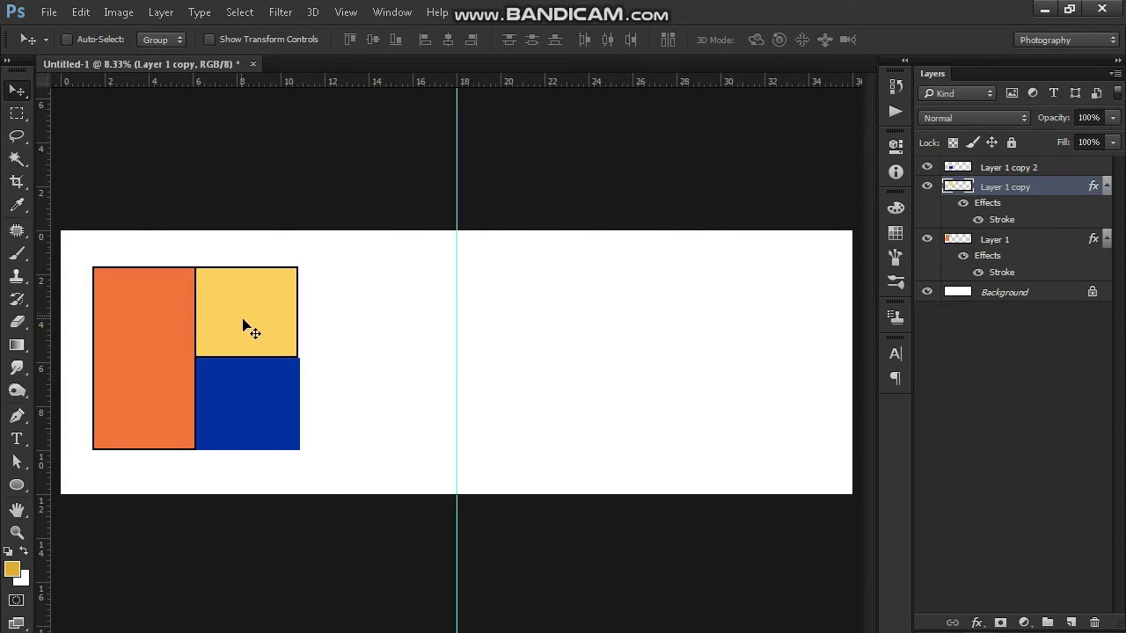
{"action": "right_click", "coordinate": [247, 389]}
{"action": "left_click", "coordinate": [257, 395]}
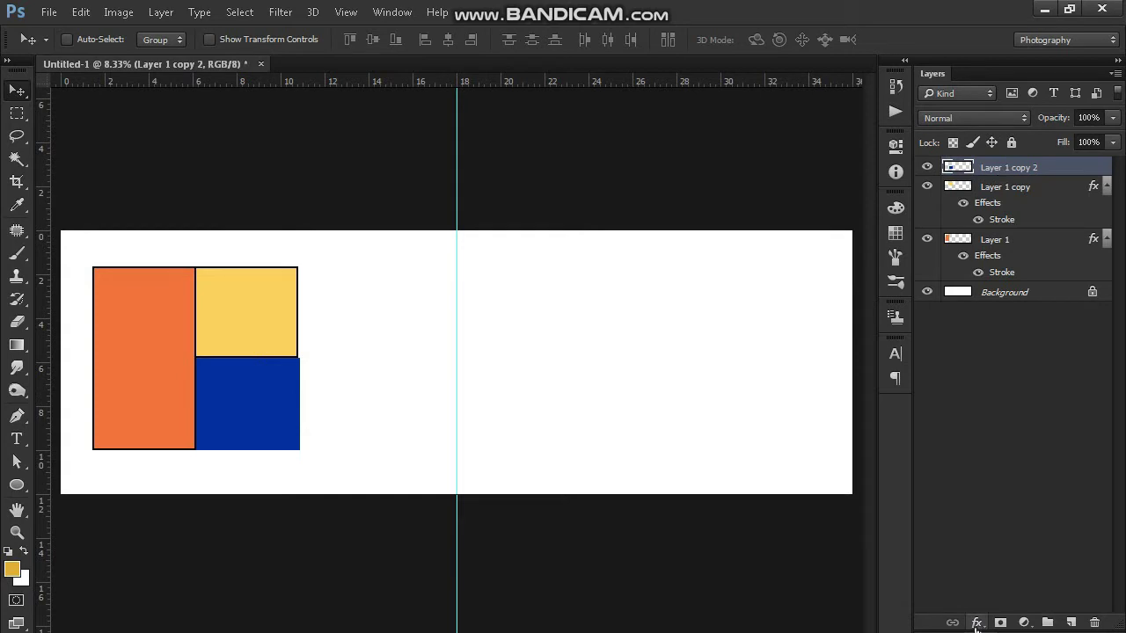
- Give the navy block the matching black inside stroke and zoom to view the banner
{"action": "key", "text": "h"}
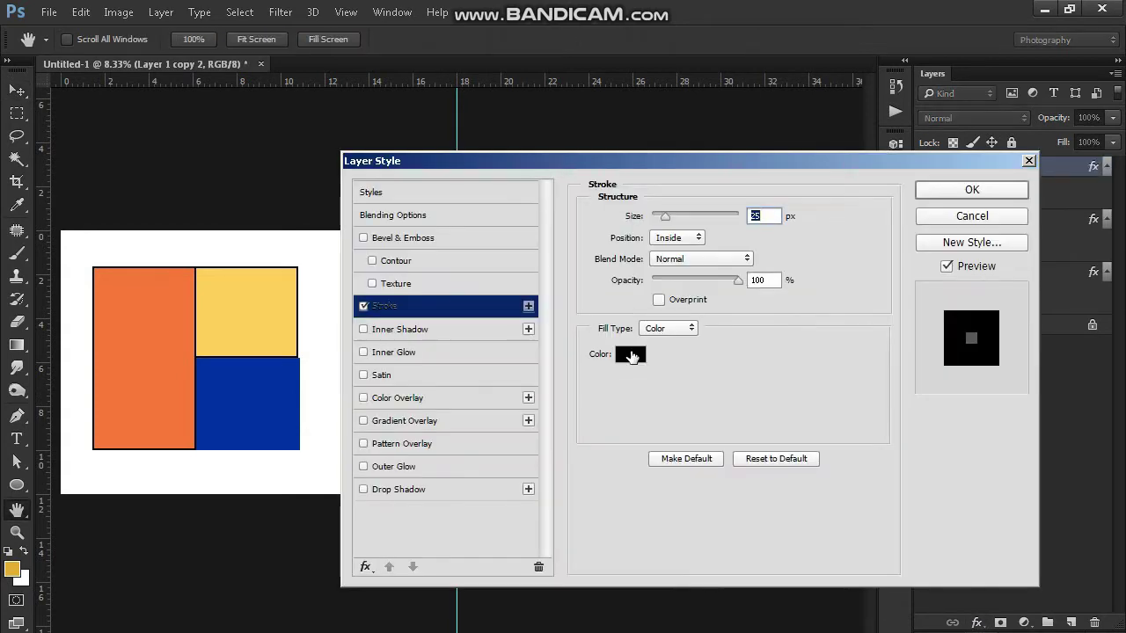
{"action": "left_click", "coordinate": [976, 191]}
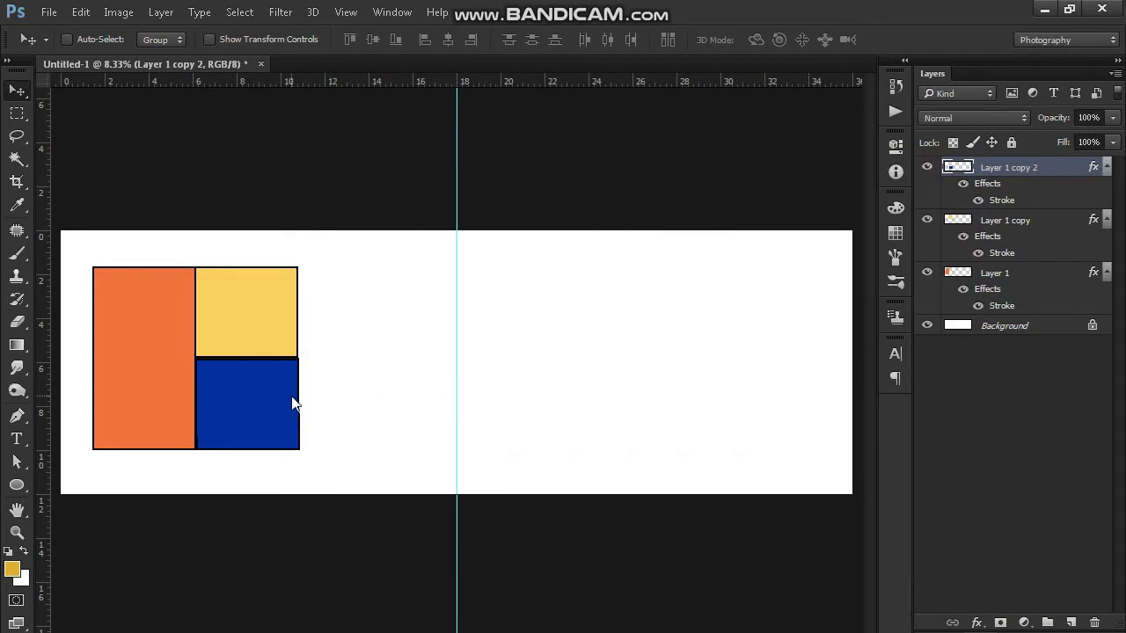
{"action": "left_click_drag", "start_coordinate": [292, 397], "coordinate": [291, 397]}
{"action": "scroll", "coordinate": [156, 378], "scroll_direction": "up", "scroll_amount": 2}
{"action": "scroll", "coordinate": [129, 382], "scroll_direction": "up", "scroll_amount": 1}
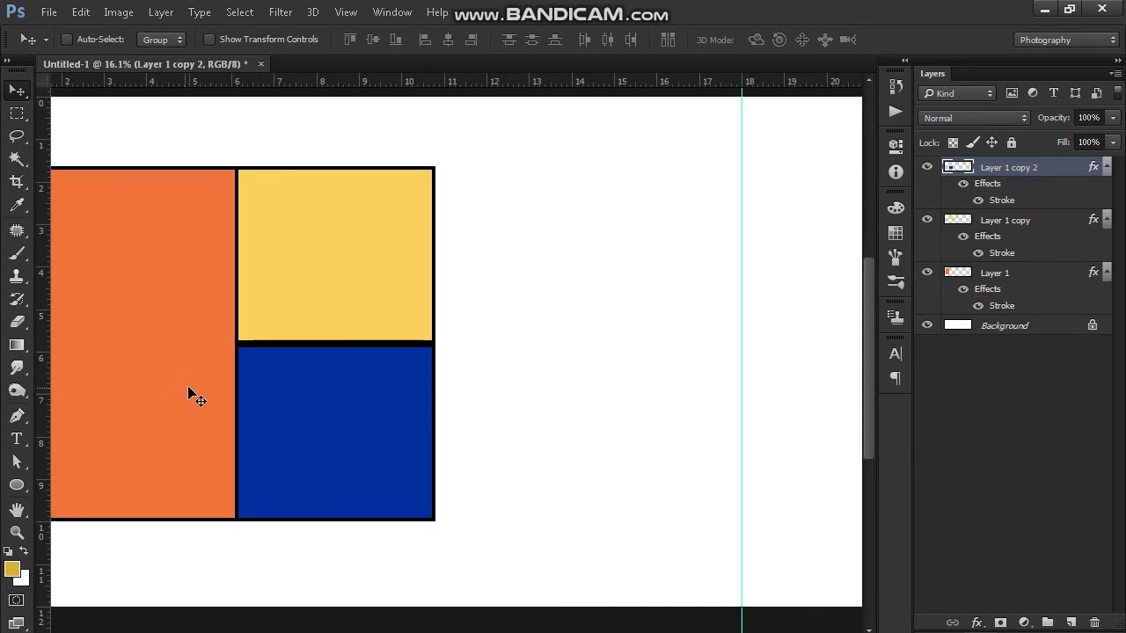
{"action": "scroll", "coordinate": [233, 352], "scroll_direction": "down", "scroll_amount": 1}
{"action": "scroll", "coordinate": [233, 352], "scroll_direction": "down", "scroll_amount": 1}
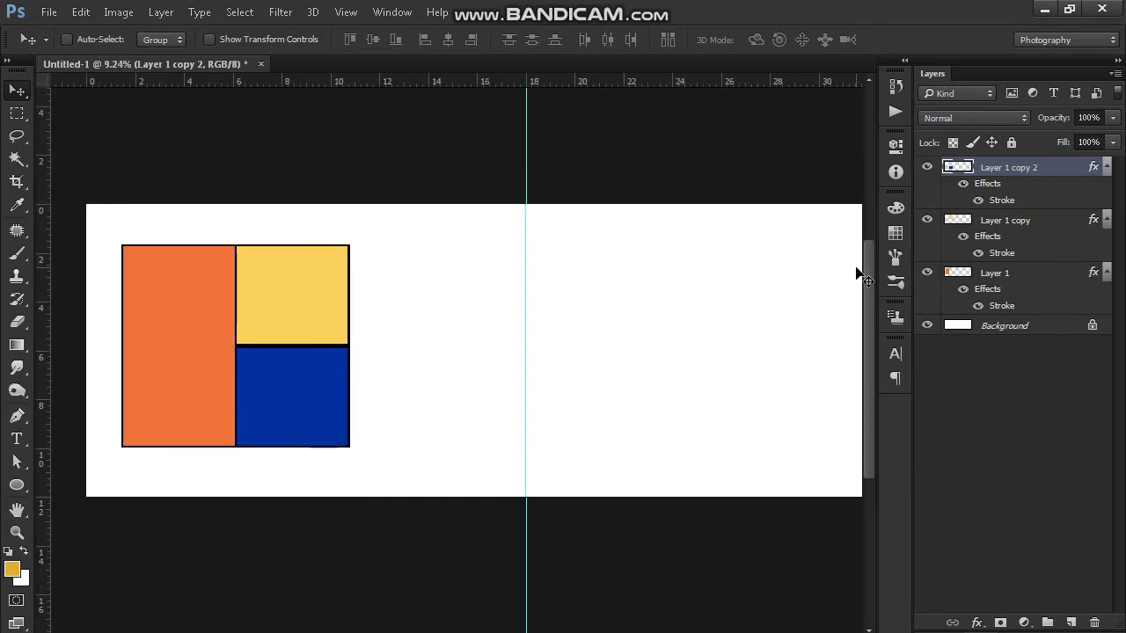
{"action": "left_click", "coordinate": [1113, 141]}
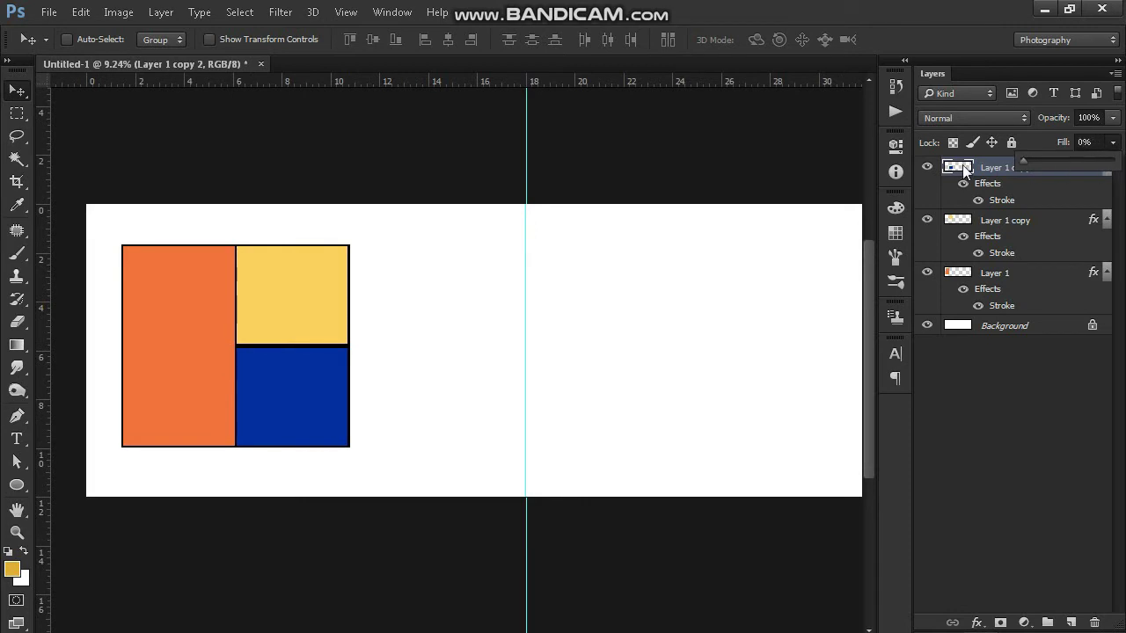
{"action": "left_click", "coordinate": [1012, 222]}
{"action": "left_click", "coordinate": [1114, 142]}
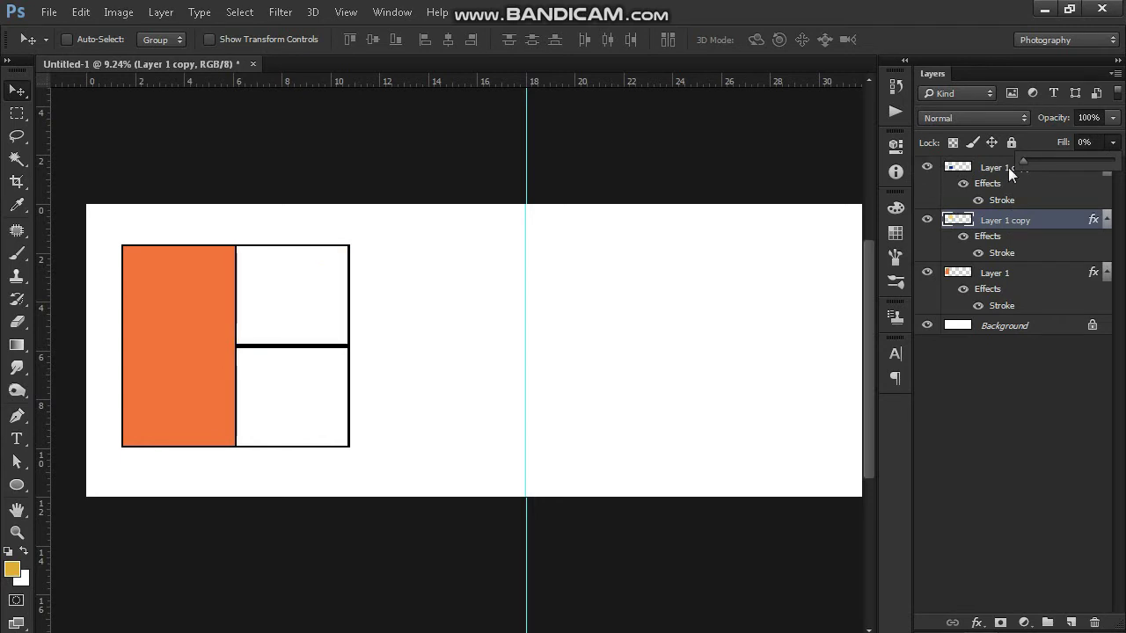
{"action": "left_click_drag", "start_coordinate": [1009, 167], "coordinate": [1124, 175]}
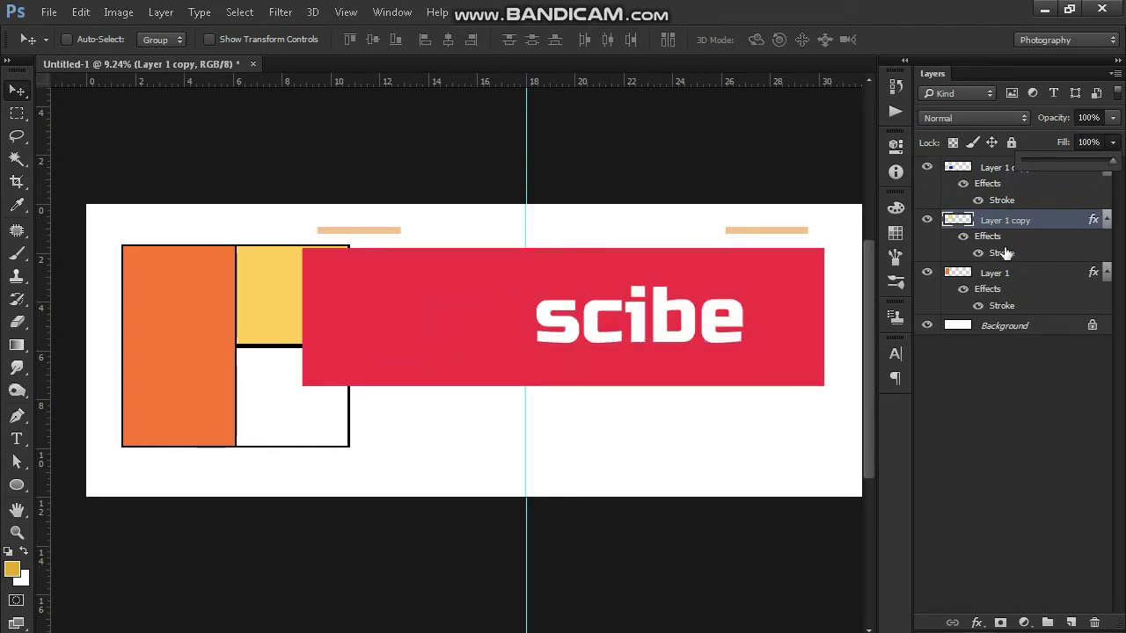
{"action": "left_click", "coordinate": [1003, 273]}
{"action": "left_click", "coordinate": [1022, 200]}
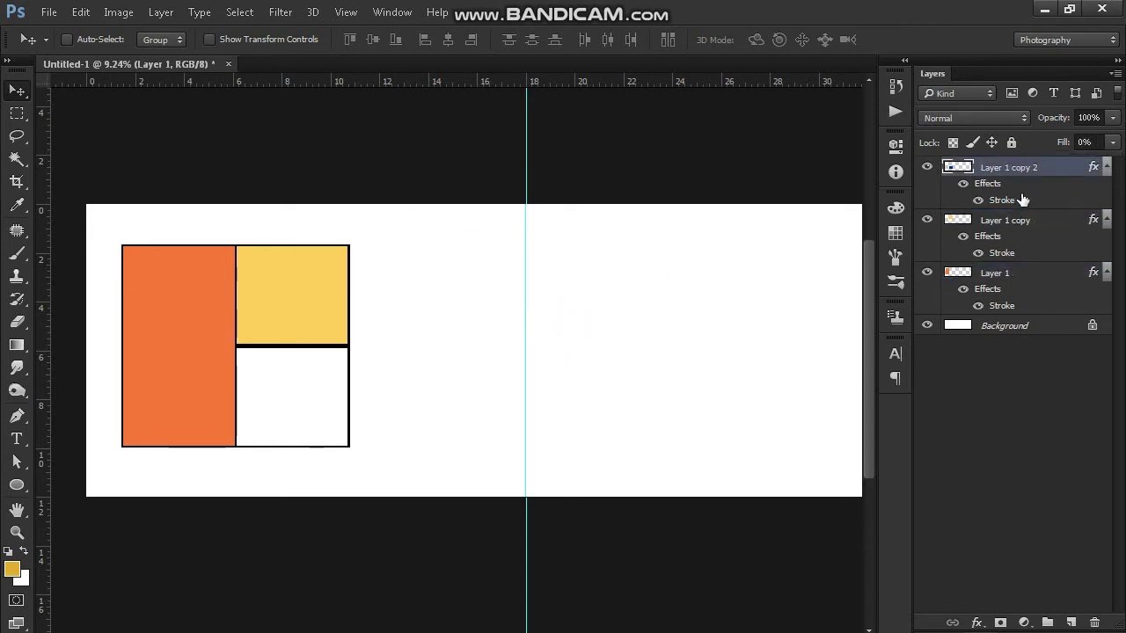
{"action": "left_click", "coordinate": [1113, 142]}
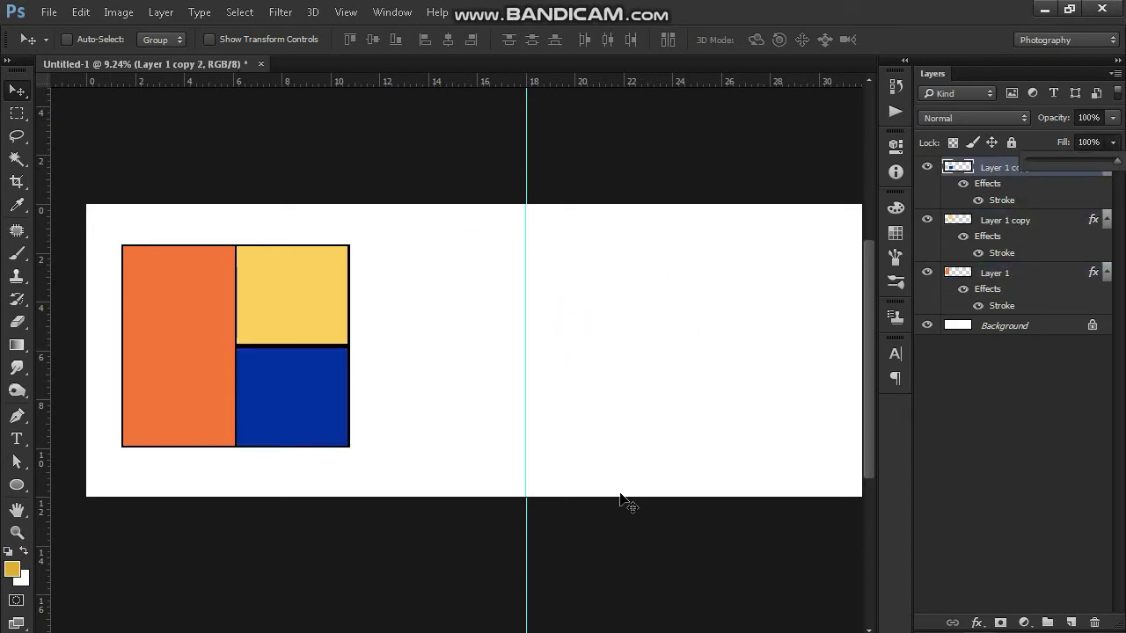
{"action": "left_click", "coordinate": [476, 354]}
{"action": "scroll", "coordinate": [506, 290], "scroll_direction": "down", "scroll_amount": 2}
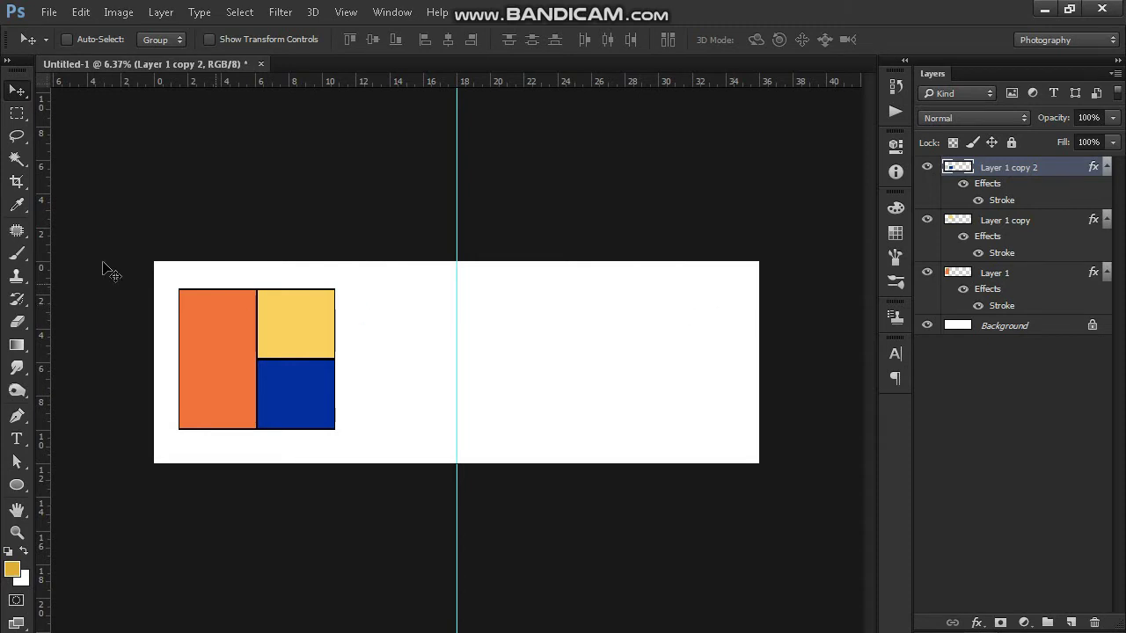
- Select the orange block's Layer 1 and duplicate it as Layer 1 copy 3
{"action": "right_click", "coordinate": [218, 337]}
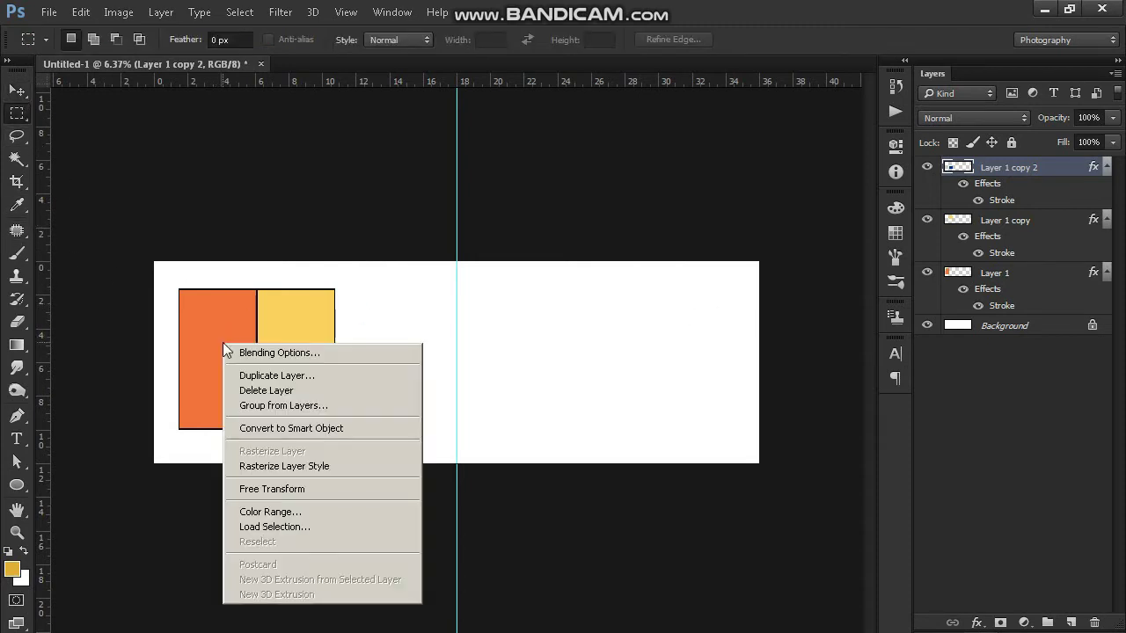
{"action": "key", "text": "Escape"}
{"action": "right_click", "coordinate": [201, 356]}
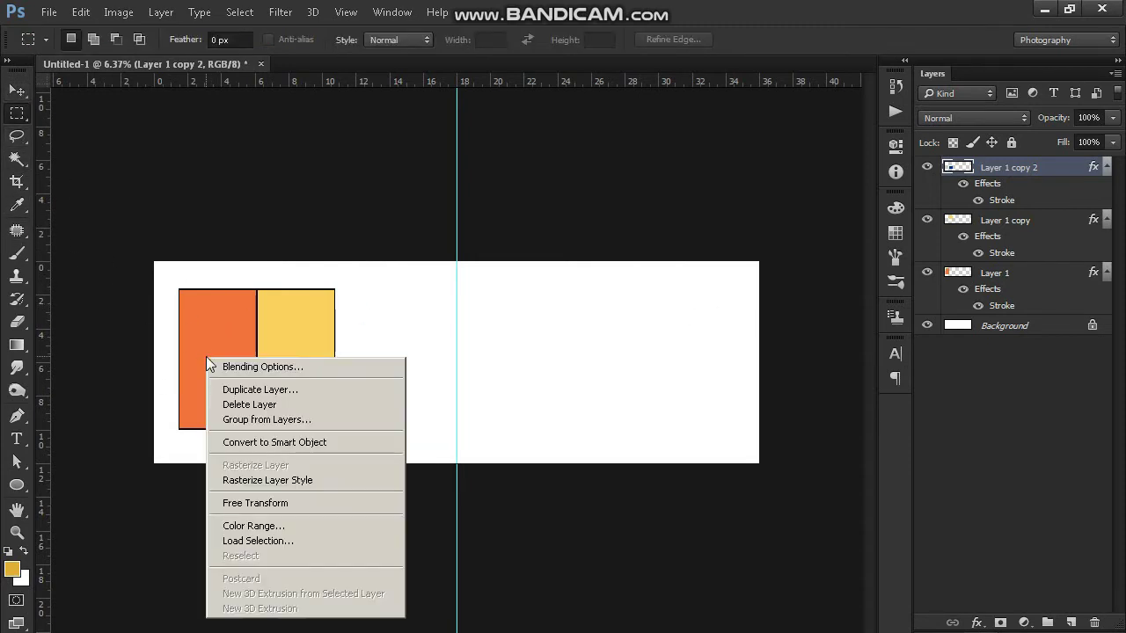
{"action": "right_click", "coordinate": [206, 339], "text": "ctrl"}
{"action": "left_click", "coordinate": [216, 341]}
{"action": "right_click", "coordinate": [987, 276]}
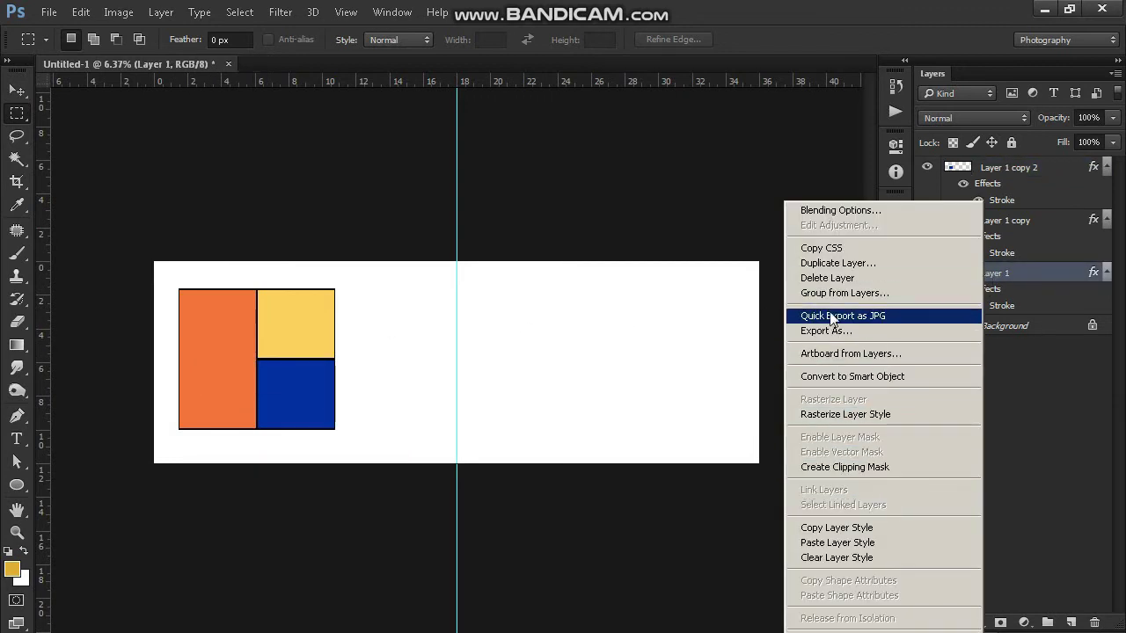
{"action": "left_click", "coordinate": [823, 263]}
{"action": "left_click", "coordinate": [714, 273]}
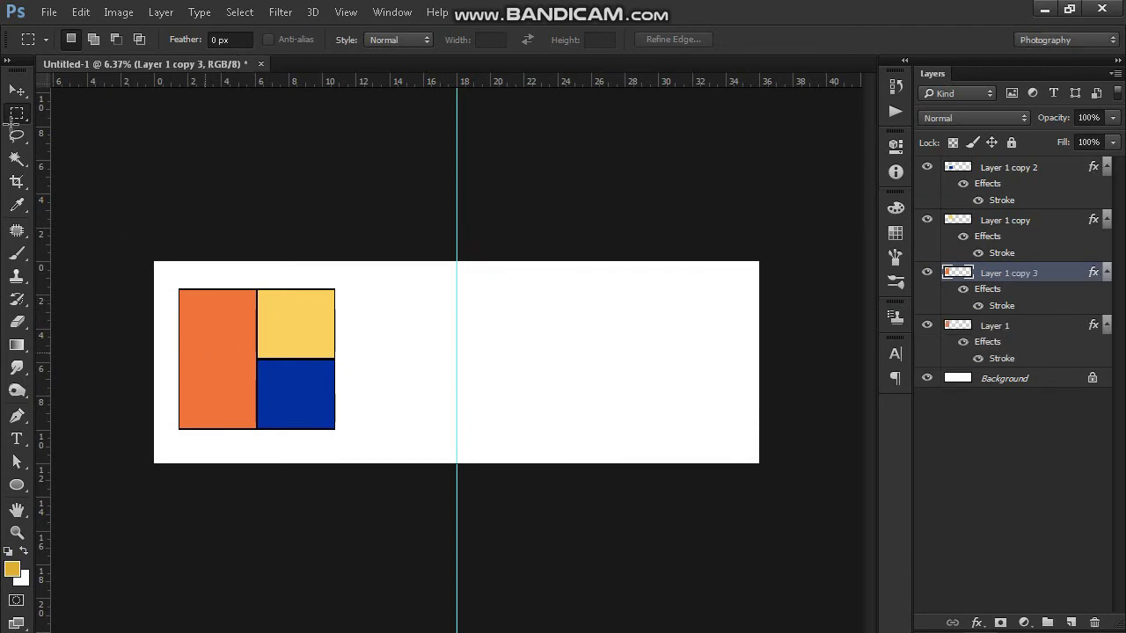
{"action": "left_click", "coordinate": [16, 90]}
- Move Layer 1 copy 3 right of the centre guide and clear its black-outline layer style
{"action": "left_click_drag", "start_coordinate": [209, 350], "coordinate": [522, 363]}
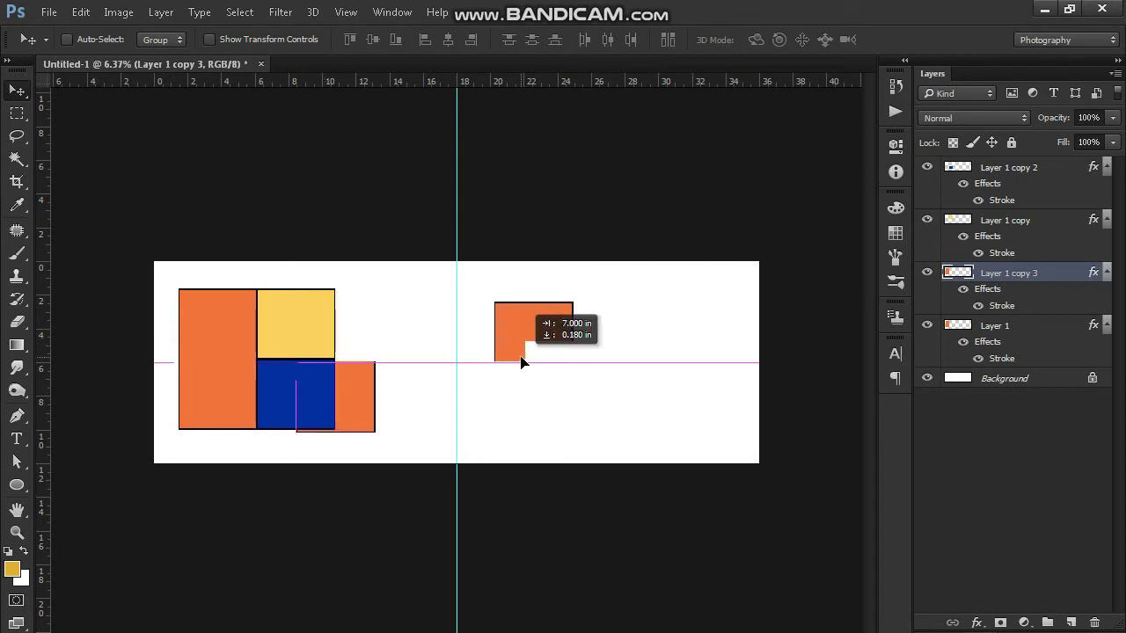
{"action": "left_click_drag", "start_coordinate": [522, 362], "coordinate": [525, 363]}
{"action": "right_click", "coordinate": [1034, 281]}
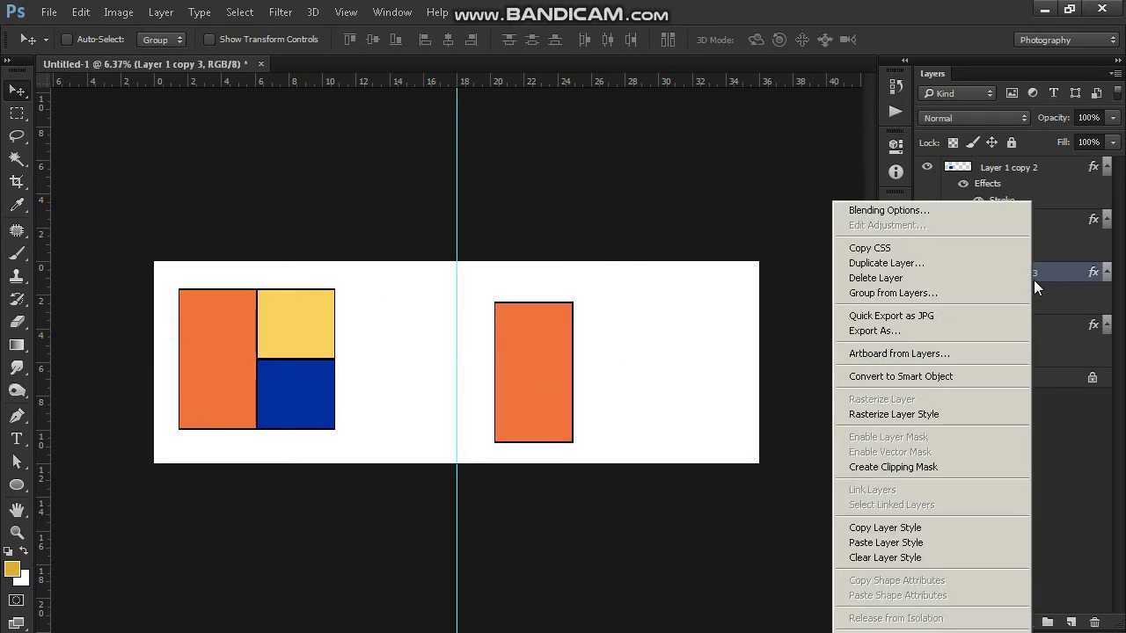
{"action": "left_click", "coordinate": [891, 557]}
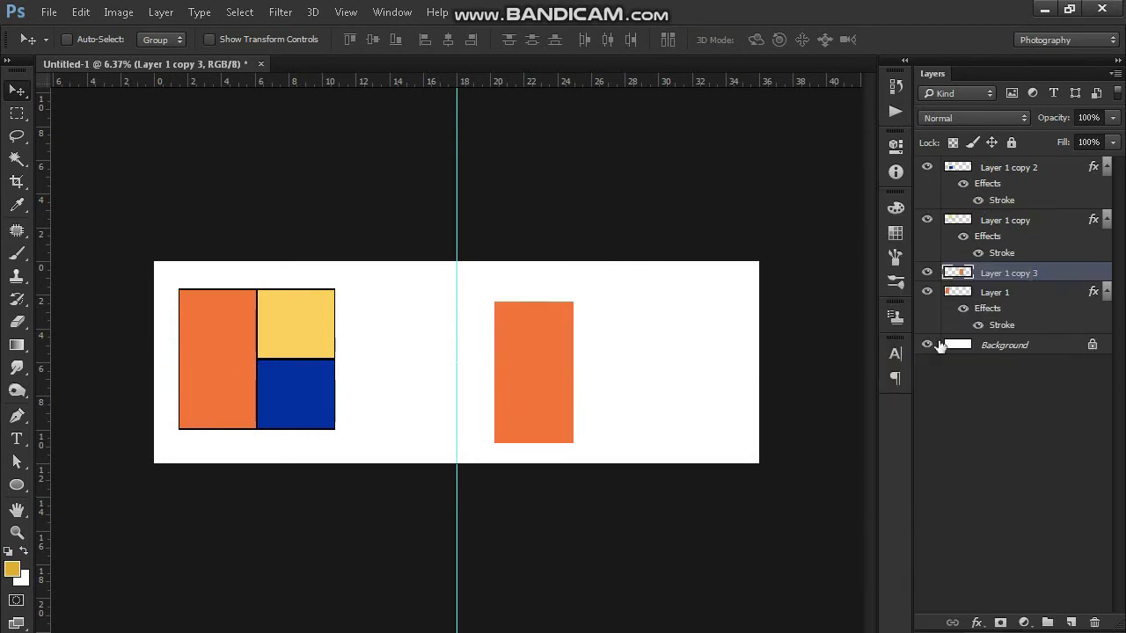
- Raise Layer 1 copy 3 to the top of the stack, aligned to the banner top and centre guide
{"action": "left_click_drag", "start_coordinate": [982, 278], "coordinate": [998, 170]}
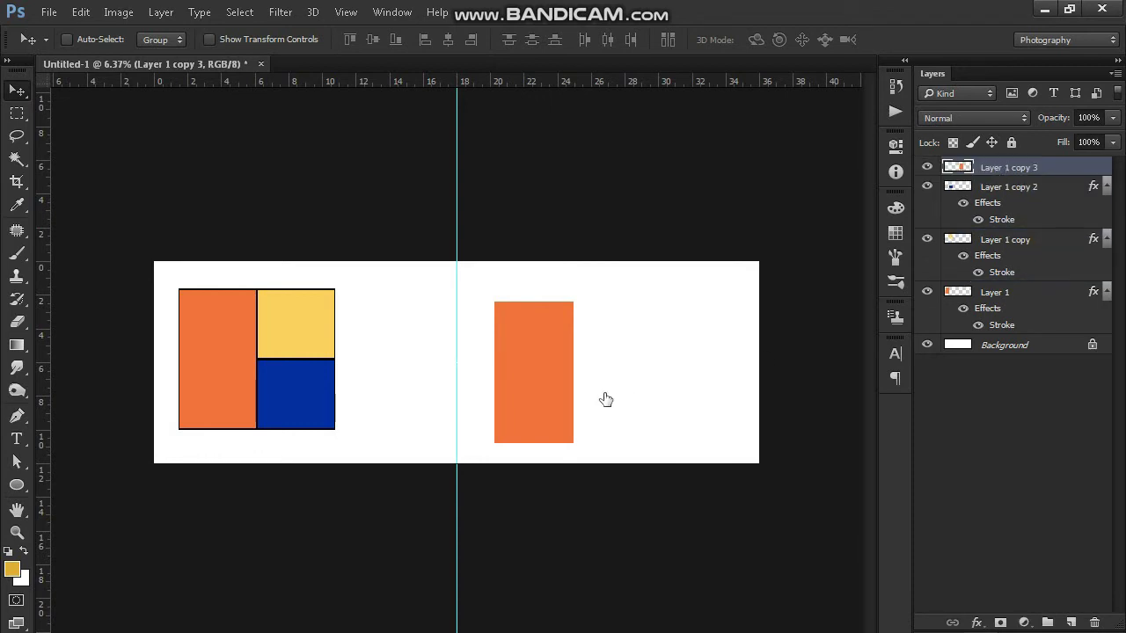
{"action": "left_click_drag", "start_coordinate": [538, 373], "coordinate": [522, 344]}
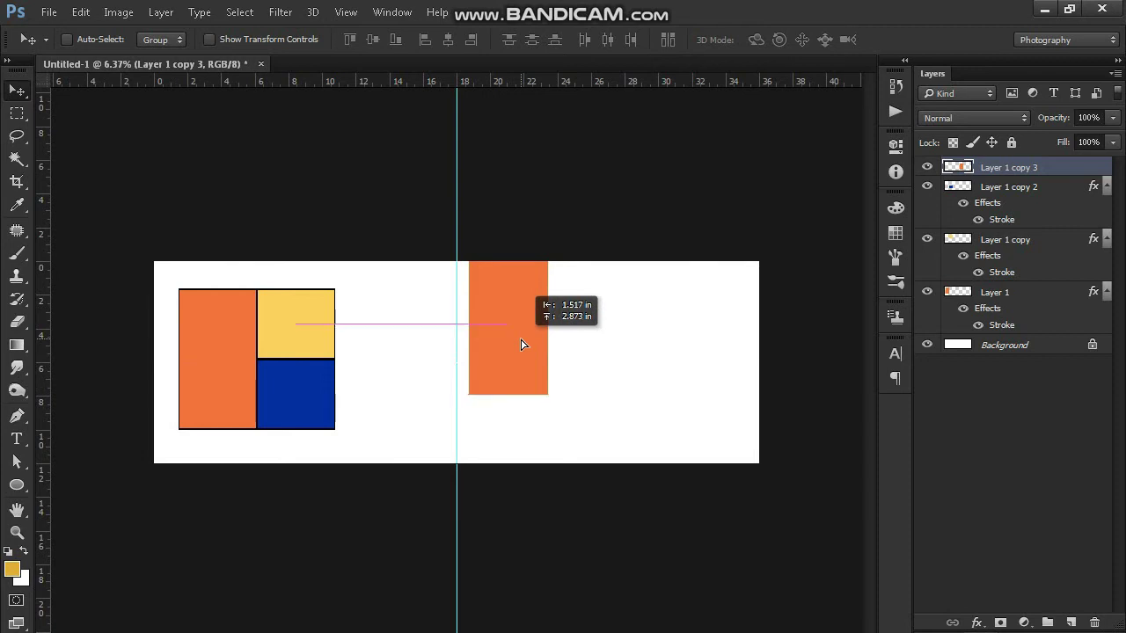
{"action": "left_click_drag", "start_coordinate": [521, 344], "coordinate": [513, 340]}
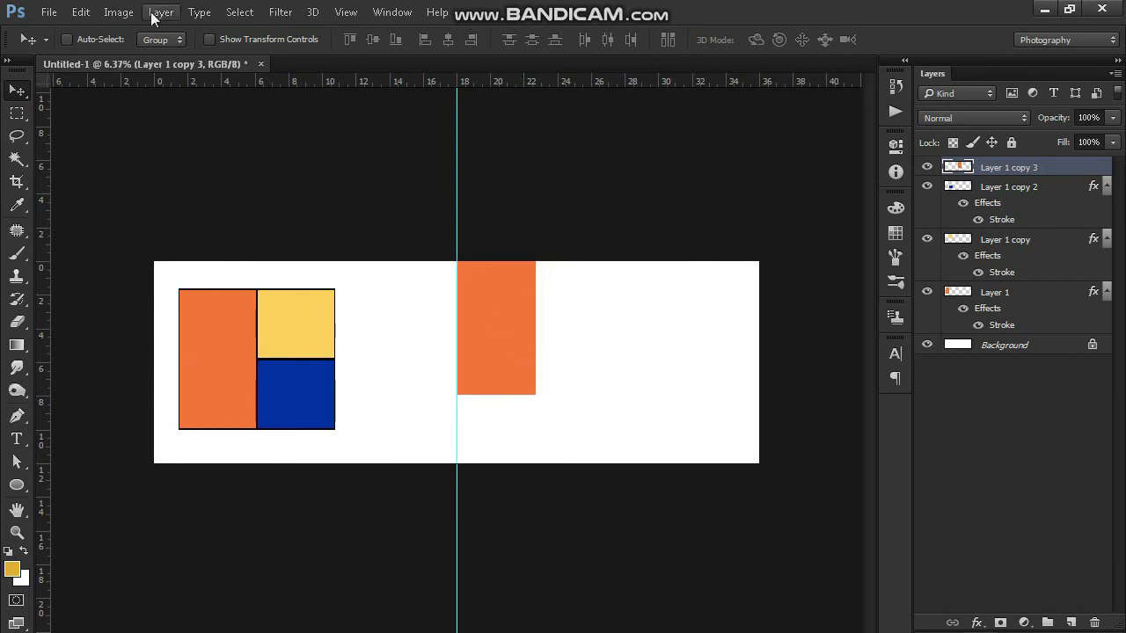
- Free-transform the orange copy, enlarging it down to the banner's bottom edge
{"action": "left_click", "coordinate": [81, 13]}
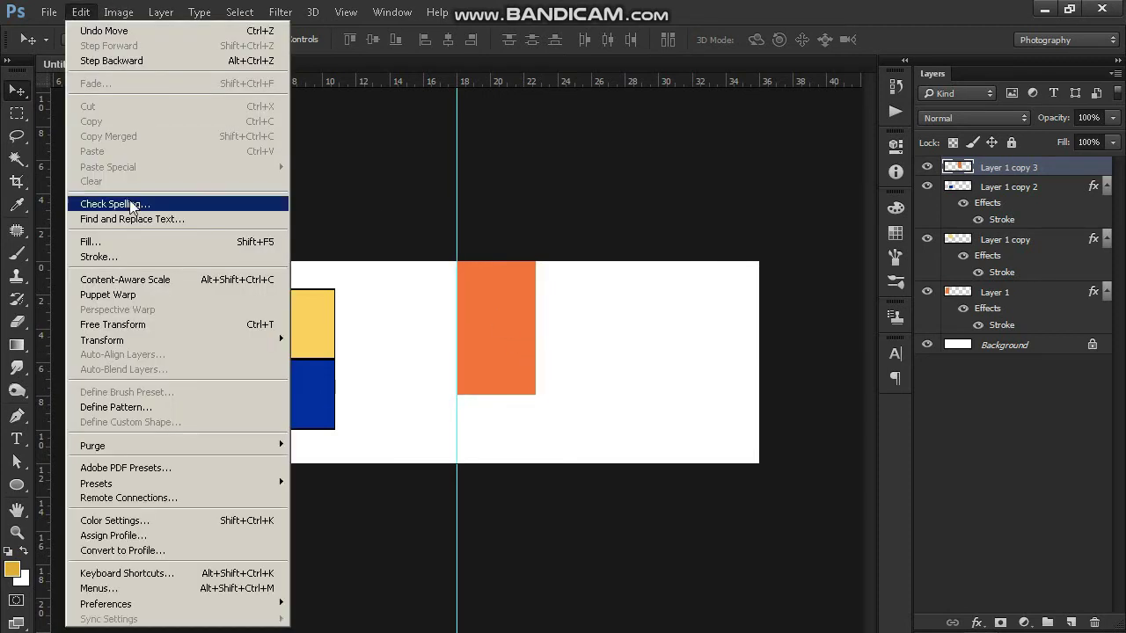
{"action": "left_click", "coordinate": [114, 325]}
{"action": "left_click_drag", "start_coordinate": [536, 395], "coordinate": [565, 461]}
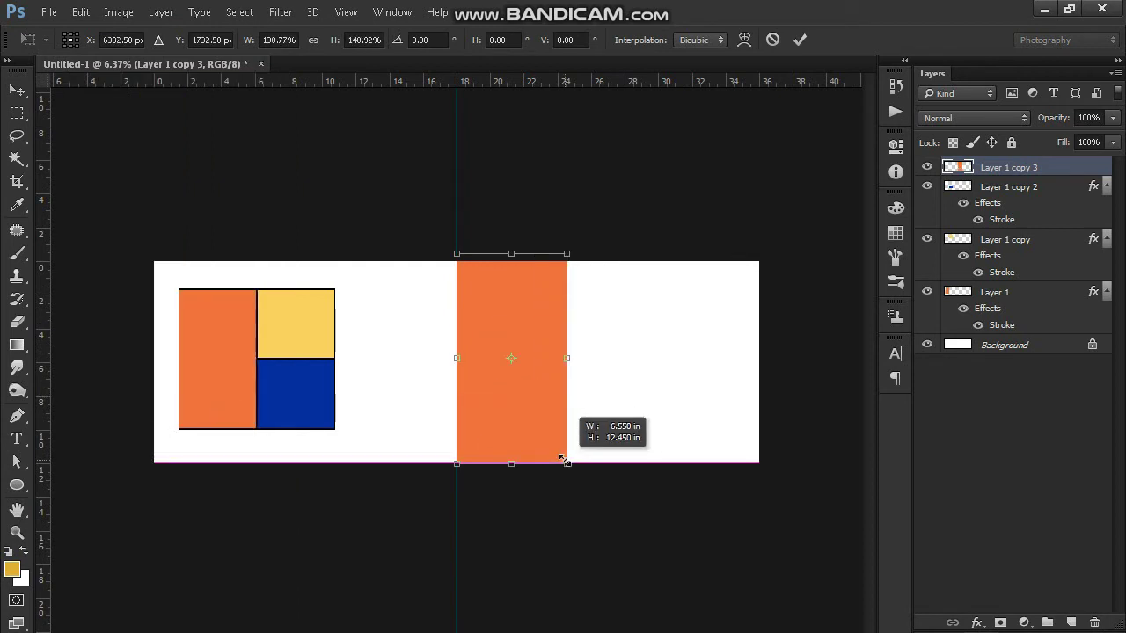
{"action": "left_click_drag", "start_coordinate": [564, 459], "coordinate": [563, 457]}
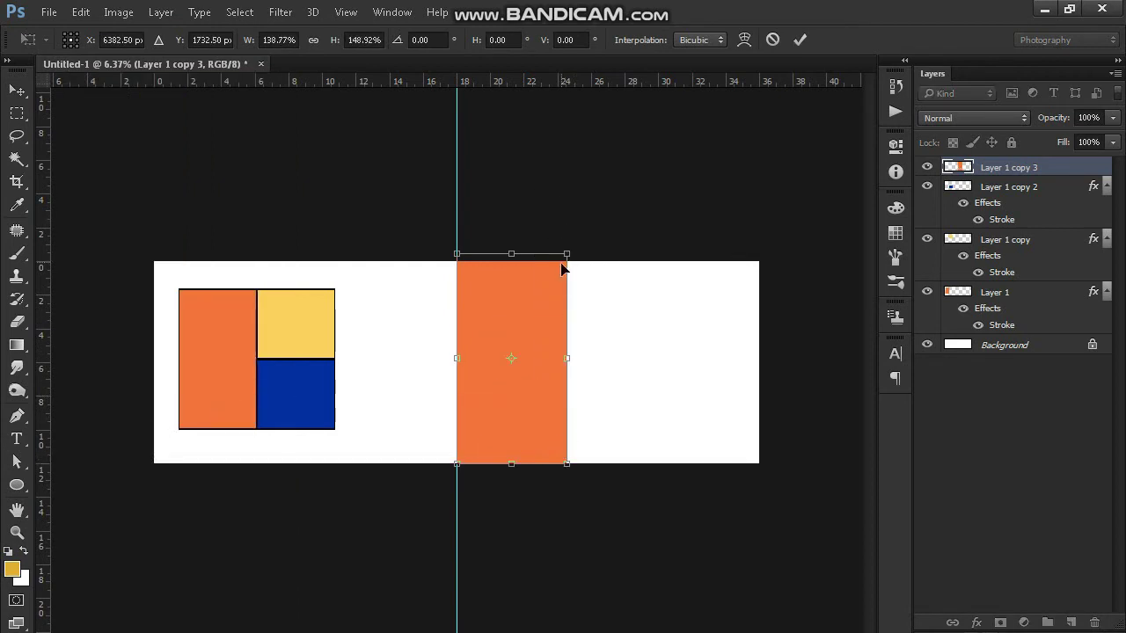
- Stretch the orange bar to the full 12 in height, commit it, and set its fill to 44%
{"action": "left_click_drag", "start_coordinate": [525, 250], "coordinate": [524, 258]}
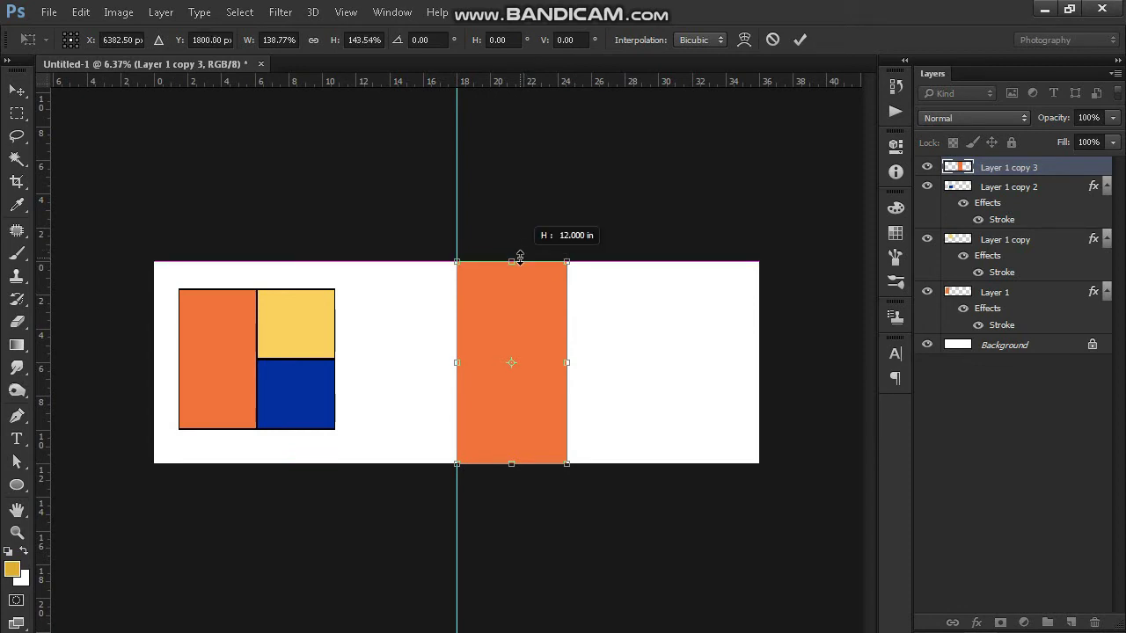
{"action": "left_click", "coordinate": [799, 38]}
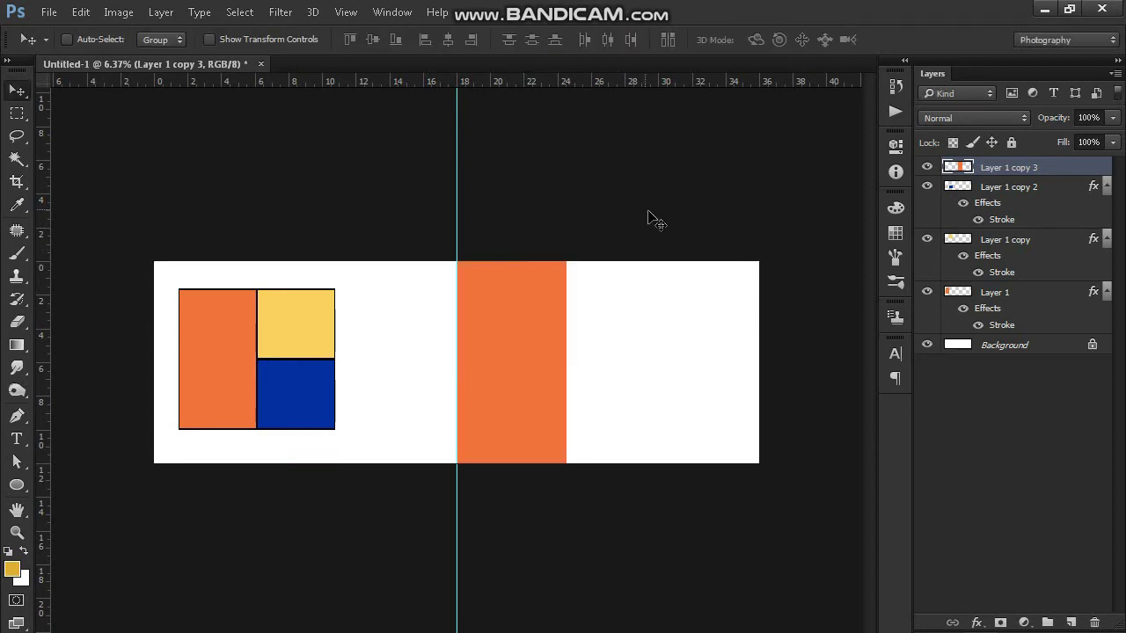
{"action": "key", "text": "ctrl+plus"}
{"action": "key", "text": "ctrl+plus"}
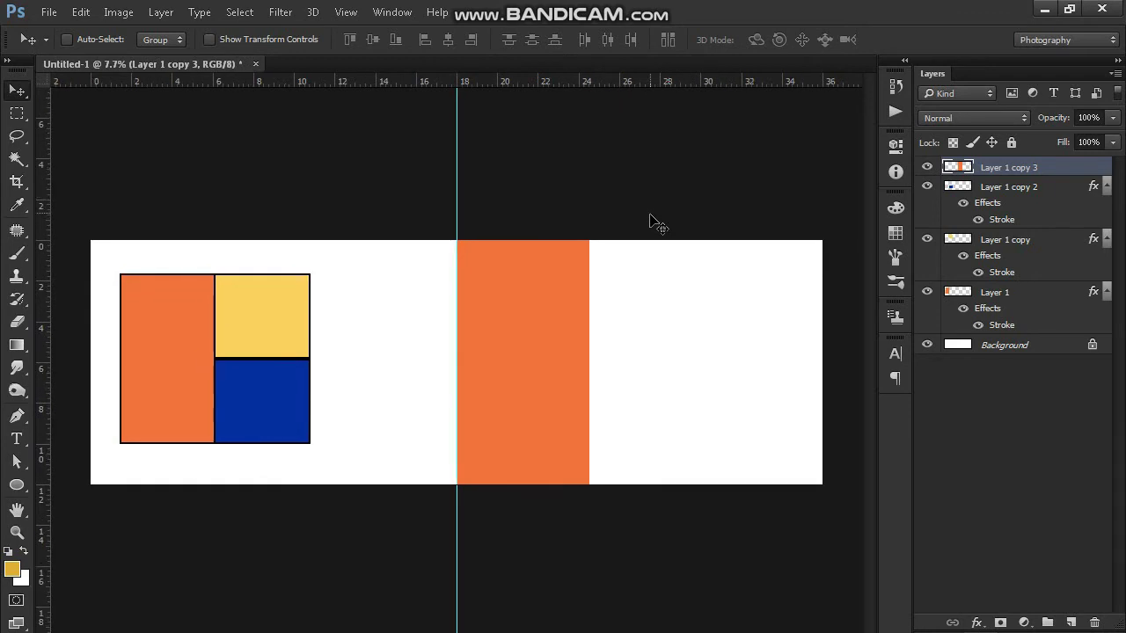
{"action": "key", "text": "ctrl+plus"}
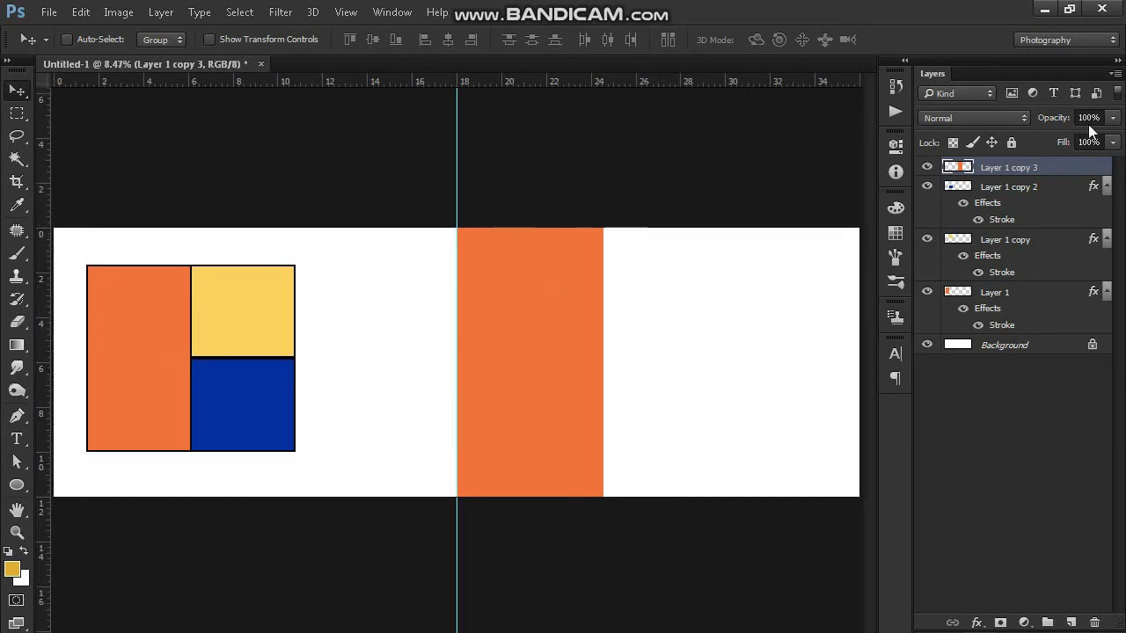
{"action": "left_click", "coordinate": [1113, 141]}
{"action": "mouse_move", "coordinate": [1113, 159]}
{"action": "left_mouse_down"}
{"action": "mouse_move", "coordinate": [1041, 163]}
{"action": "mouse_move", "coordinate": [1059, 161]}
{"action": "left_mouse_up"}
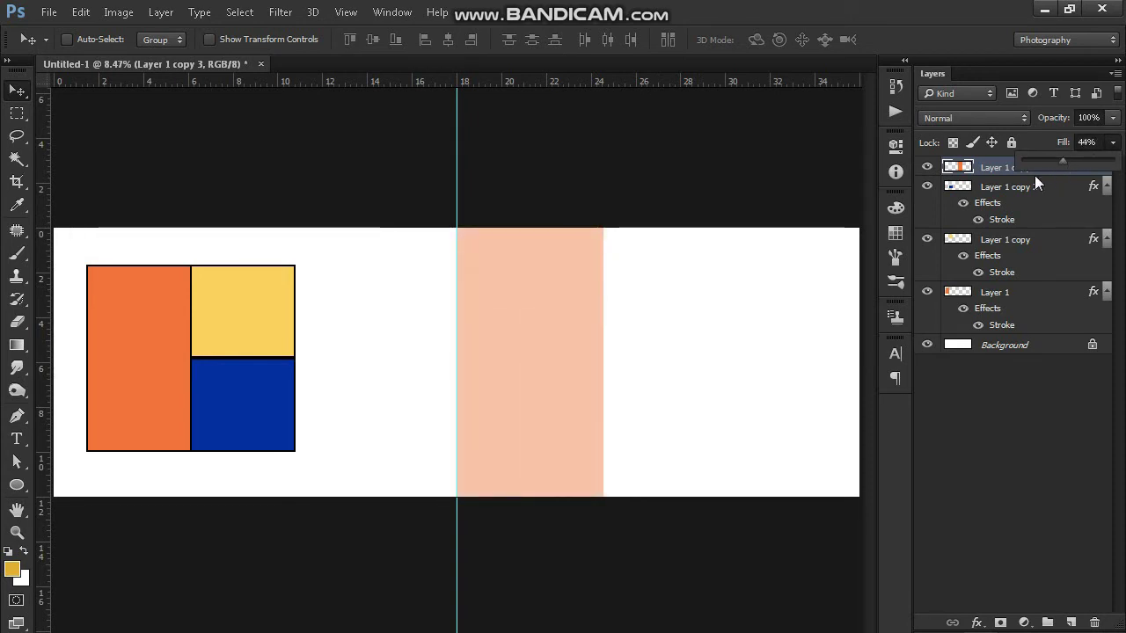
- Duplicate the bar as Layer 1 copy 4 and restore the copy's fill to 100%
{"action": "right_click", "coordinate": [1006, 169]}
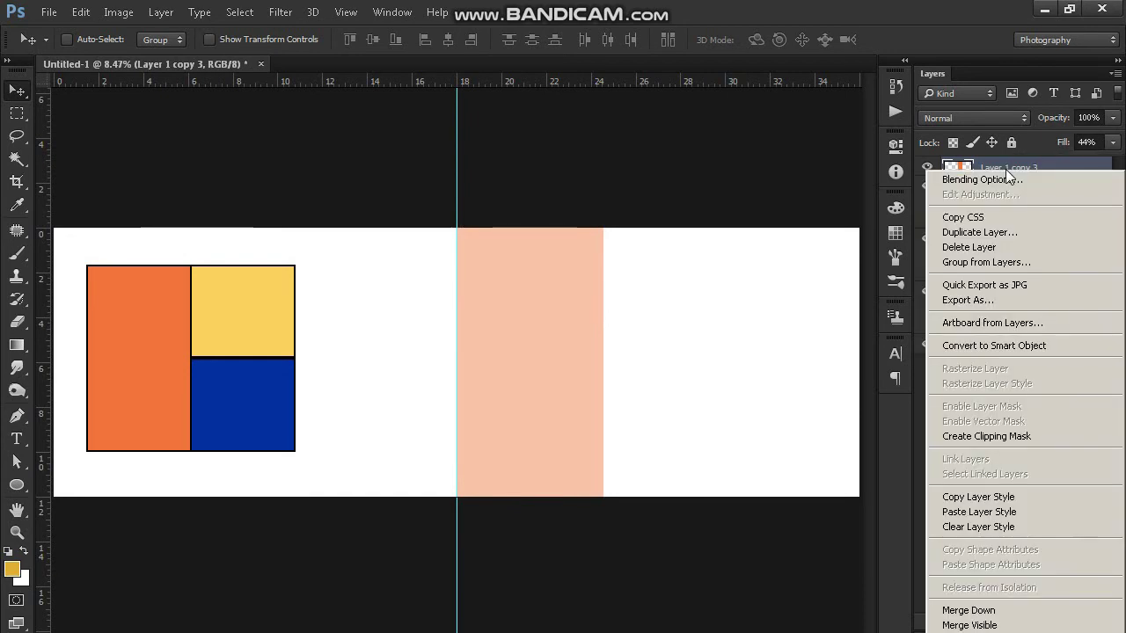
{"action": "left_click", "coordinate": [980, 232]}
{"action": "left_click", "coordinate": [727, 273]}
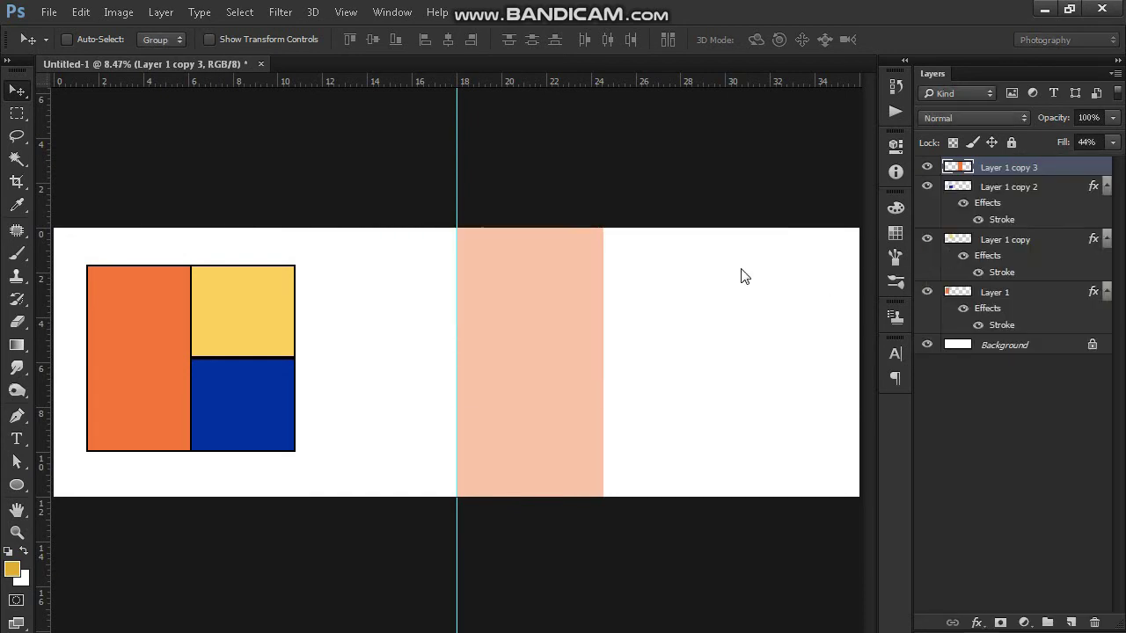
{"action": "left_click", "coordinate": [1114, 141]}
{"action": "left_click_drag", "start_coordinate": [1074, 161], "coordinate": [1119, 161]}
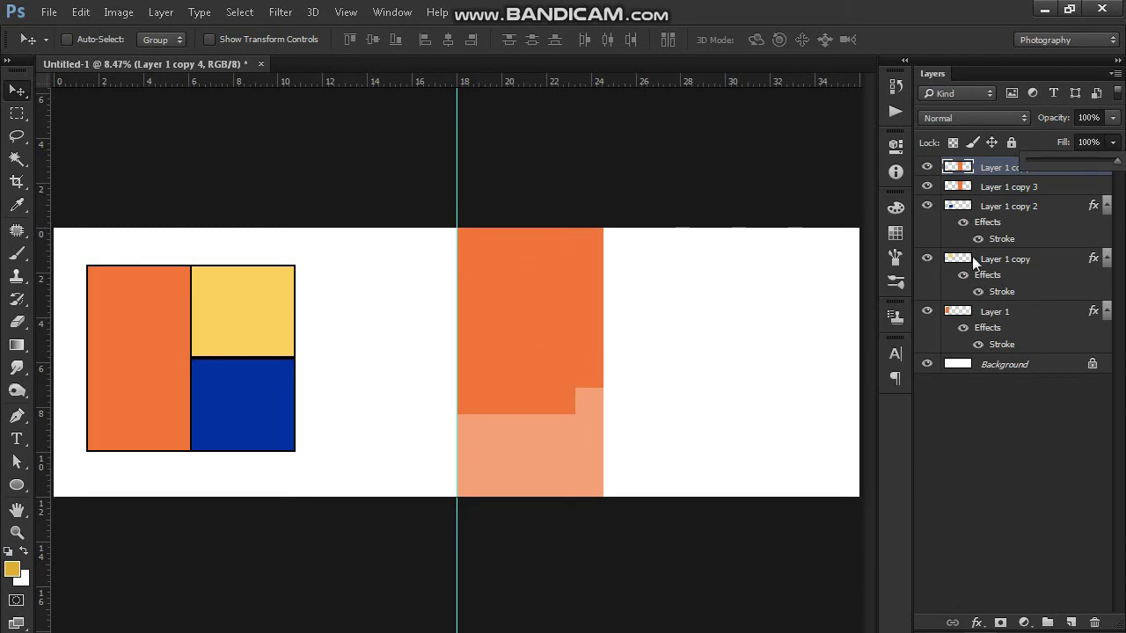
{"action": "left_click", "coordinate": [80, 13]}
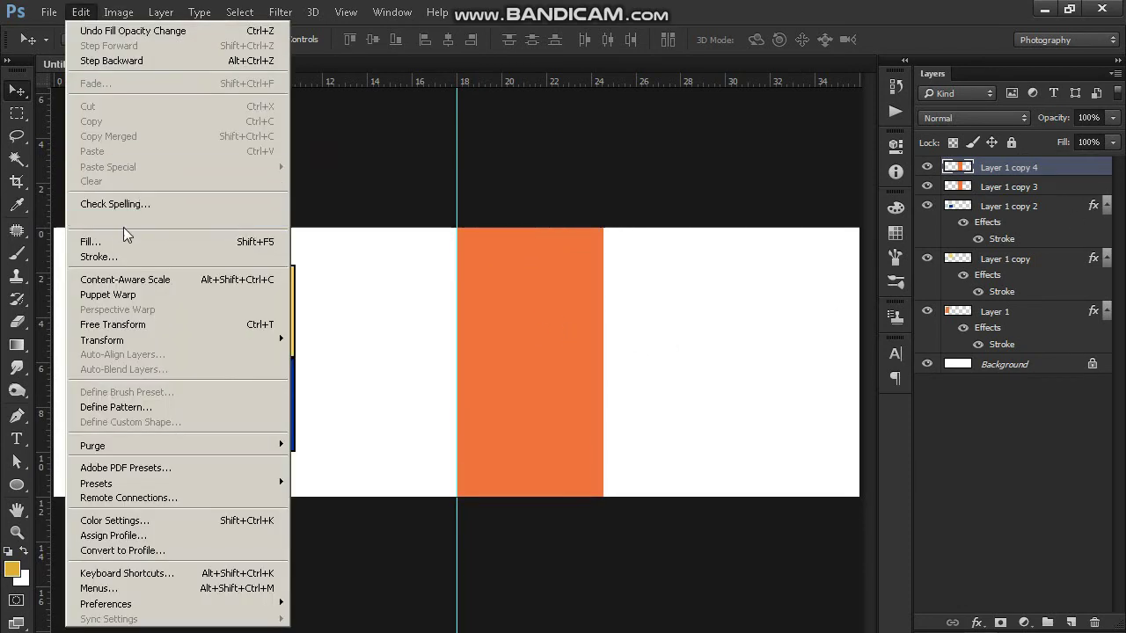
- Rotate Layer 1 copy 4 by -90° and move it to the right
{"action": "left_click", "coordinate": [132, 326]}
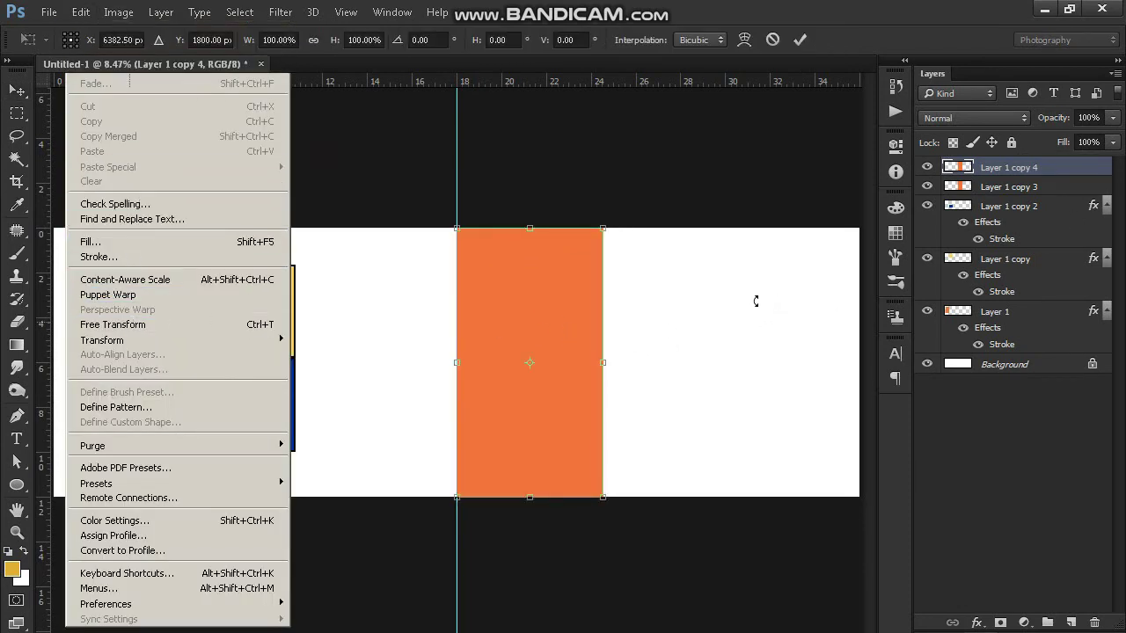
{"action": "mouse_move", "coordinate": [692, 150]}
{"action": "left_mouse_down"}
{"action": "mouse_move", "coordinate": [518, 65]}
{"action": "mouse_move", "coordinate": [477, 98]}
{"action": "left_mouse_up"}
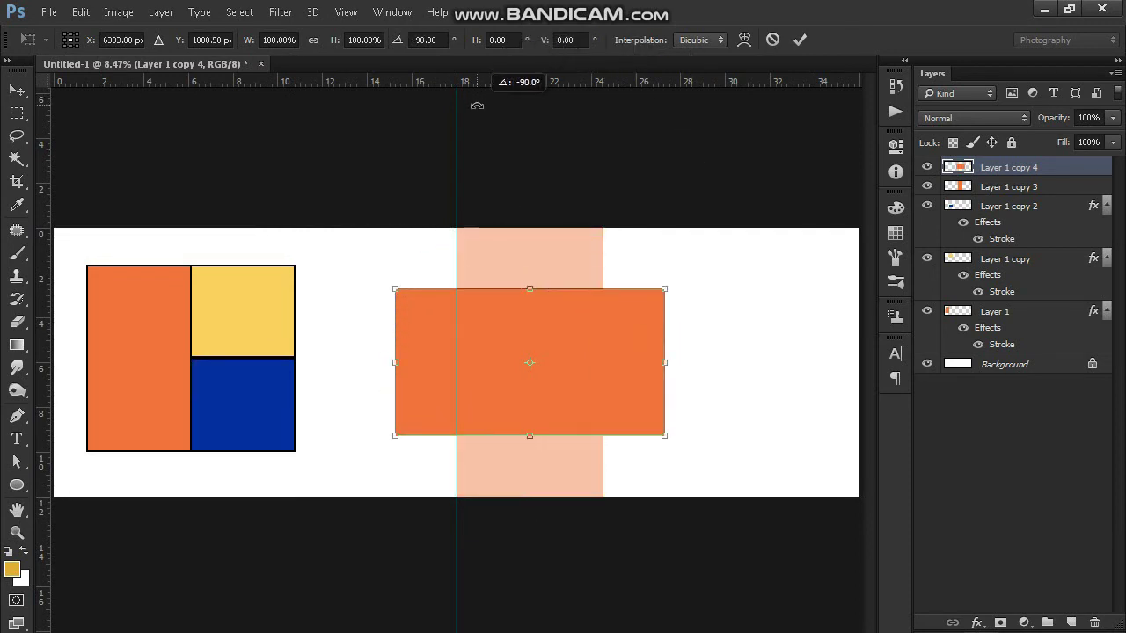
{"action": "left_click_drag", "start_coordinate": [477, 98], "coordinate": [476, 108]}
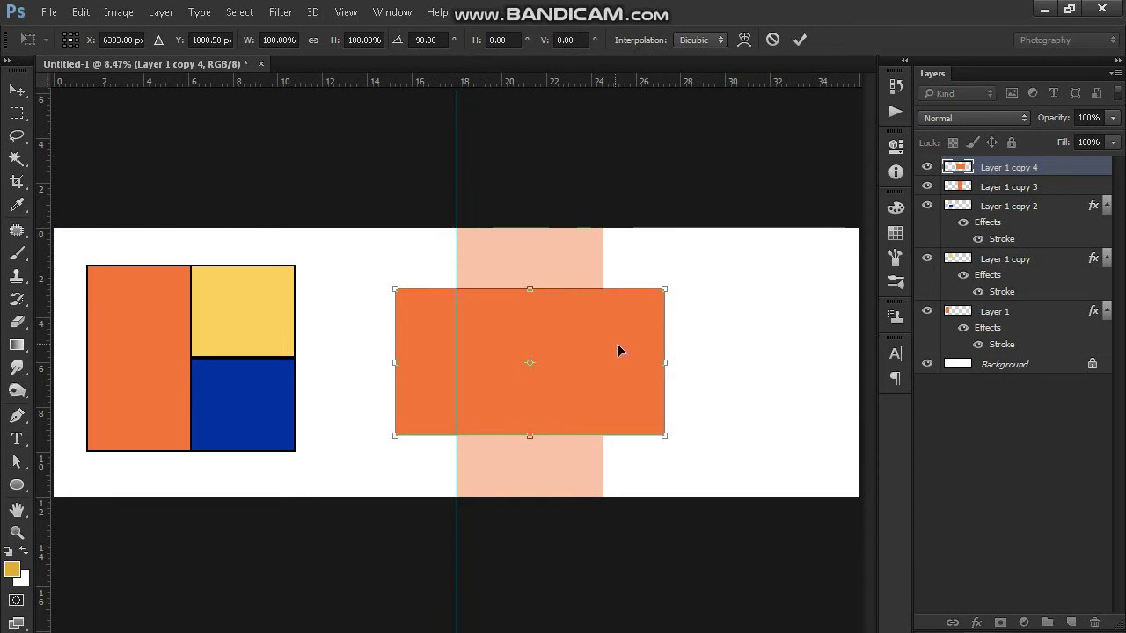
{"action": "left_click_drag", "start_coordinate": [624, 346], "coordinate": [743, 352]}
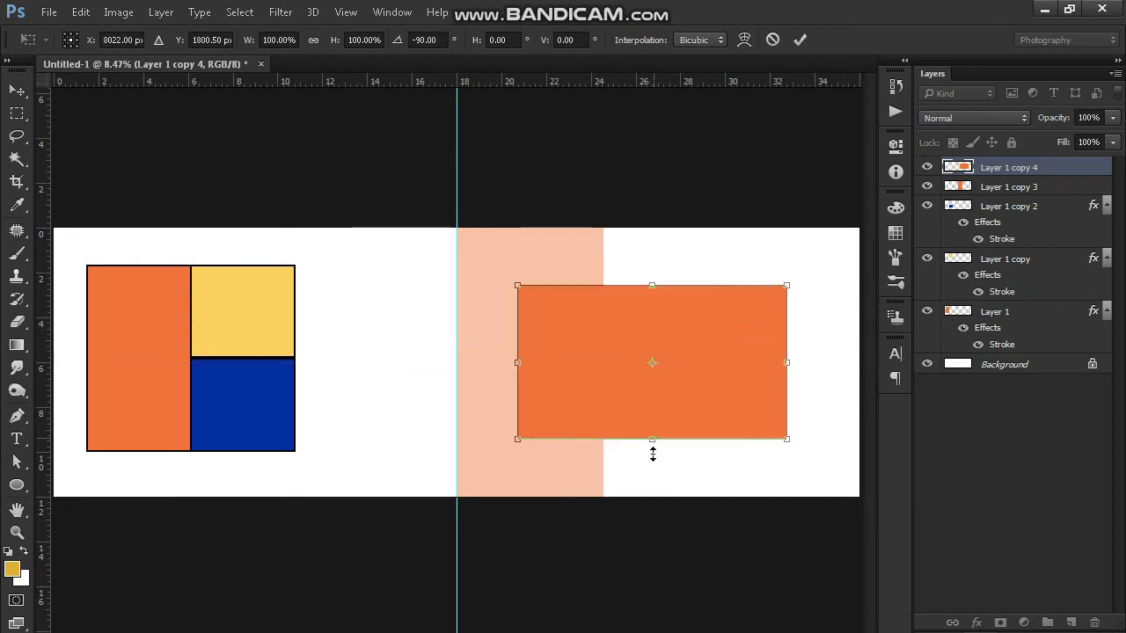
- Stretch the rotated rectangle taller and wider into a wide block, then commit the transform
{"action": "left_click_drag", "start_coordinate": [654, 439], "coordinate": [653, 453]}
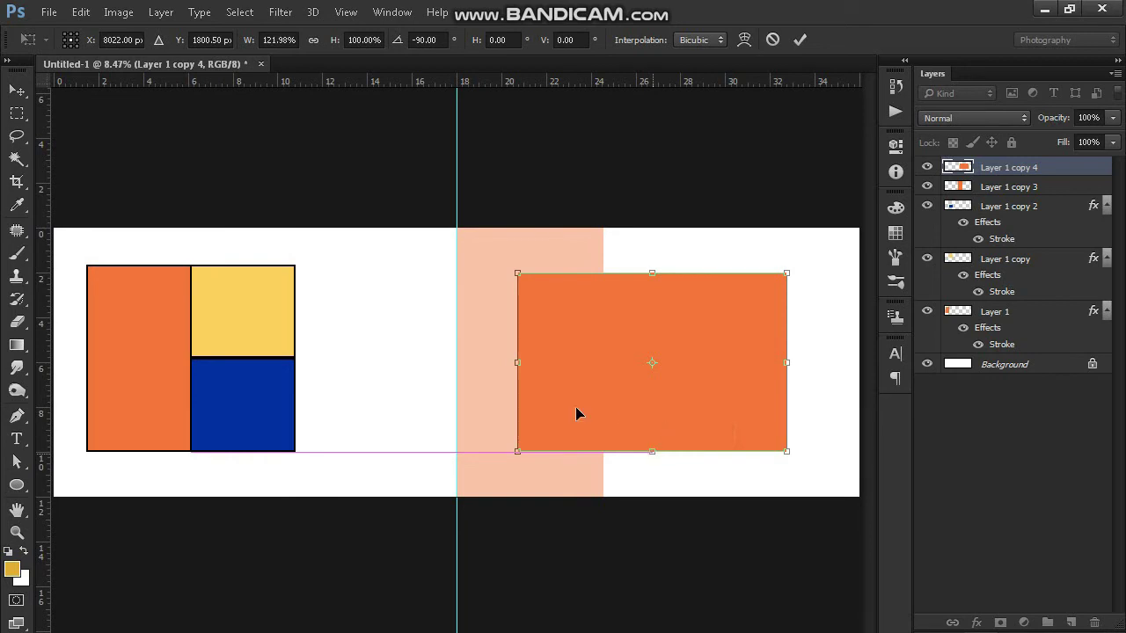
{"action": "left_click_drag", "start_coordinate": [517, 362], "coordinate": [498, 362]}
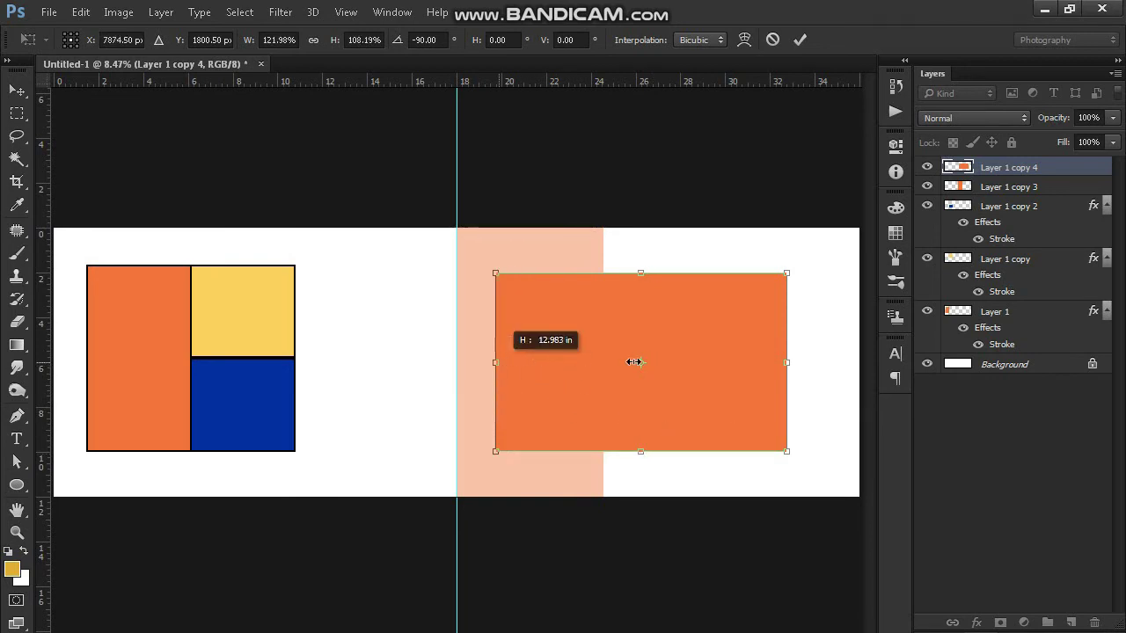
{"action": "left_click_drag", "start_coordinate": [793, 364], "coordinate": [822, 370]}
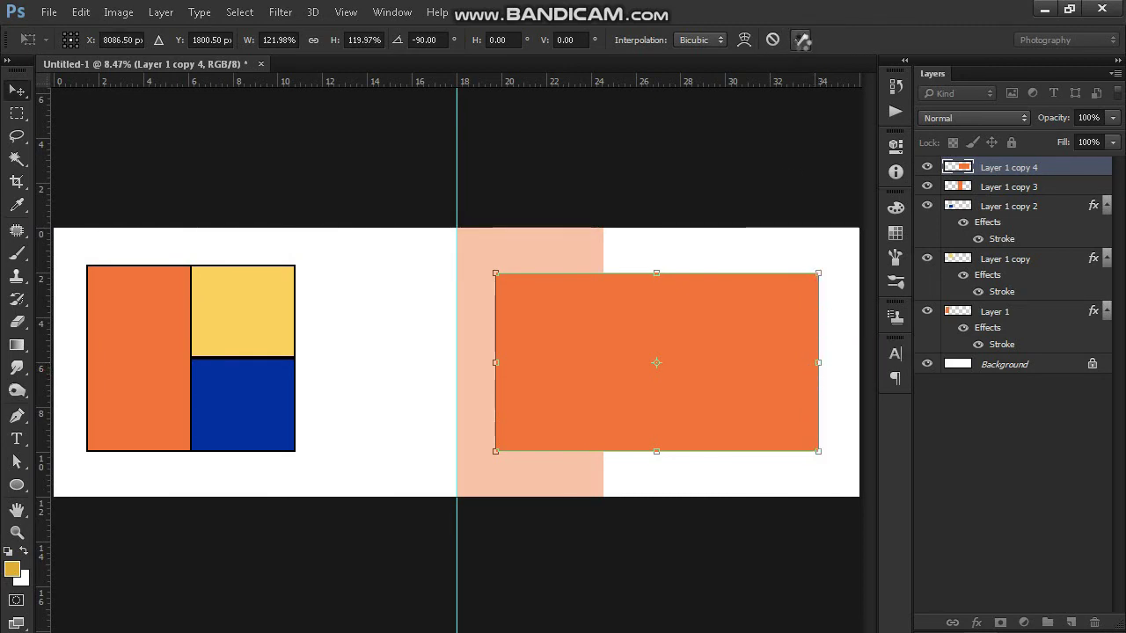
{"action": "left_click", "coordinate": [800, 39]}
- Duplicate Layer 1, the outlined orange block, as Layer 1 copy 5
{"action": "right_click", "coordinate": [146, 342]}
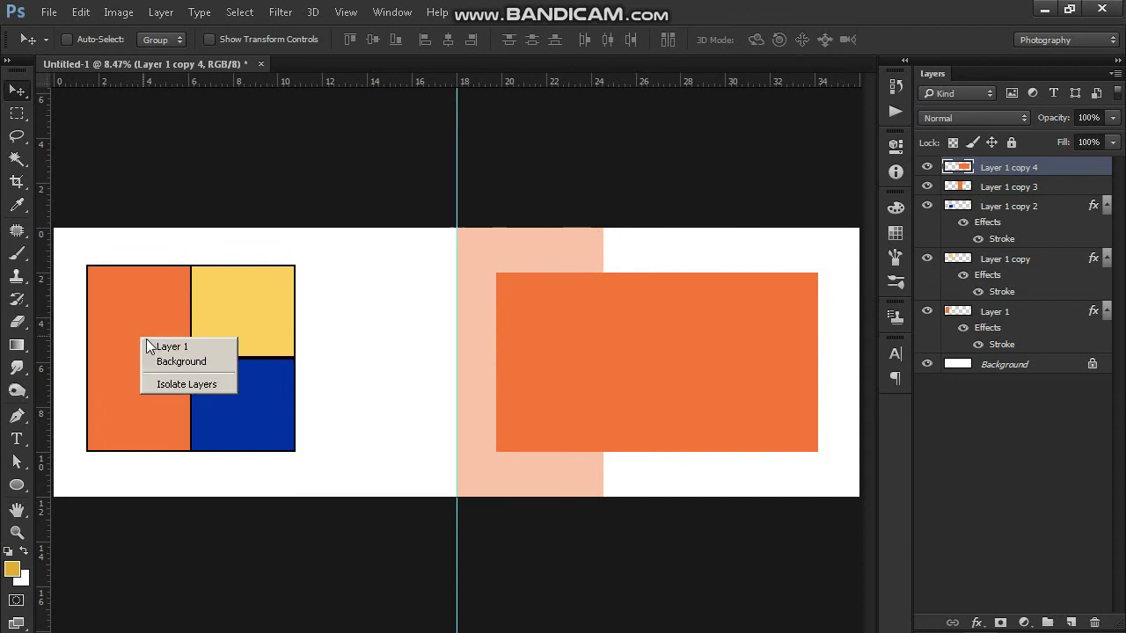
{"action": "left_click", "coordinate": [180, 349]}
{"action": "right_click", "coordinate": [995, 312]}
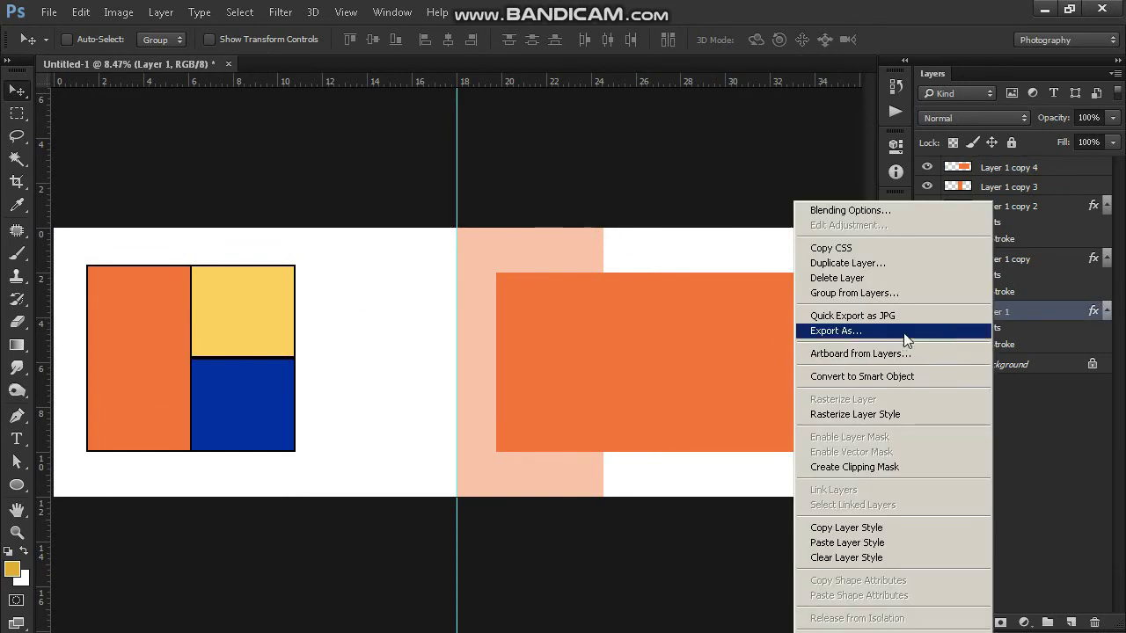
{"action": "left_click", "coordinate": [855, 259]}
{"action": "left_click", "coordinate": [714, 272]}
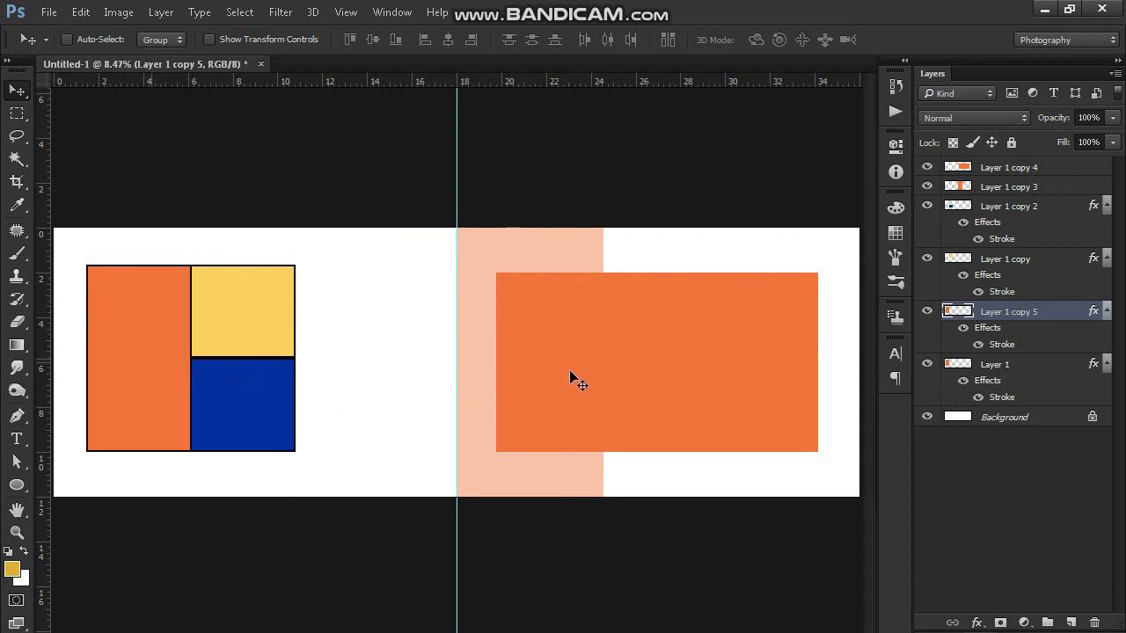
- Move Layer 1 copy 5 onto the wide orange rectangle and stack it above all layers
{"action": "left_click_drag", "start_coordinate": [640, 364], "coordinate": [766, 339]}
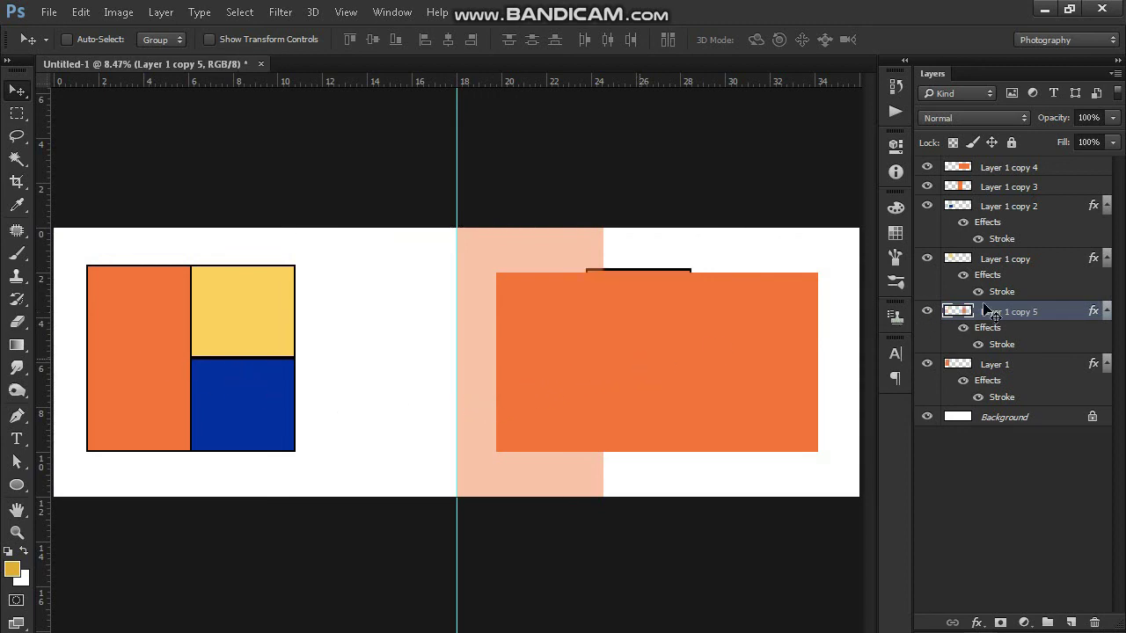
{"action": "left_click_drag", "start_coordinate": [985, 308], "coordinate": [1013, 153]}
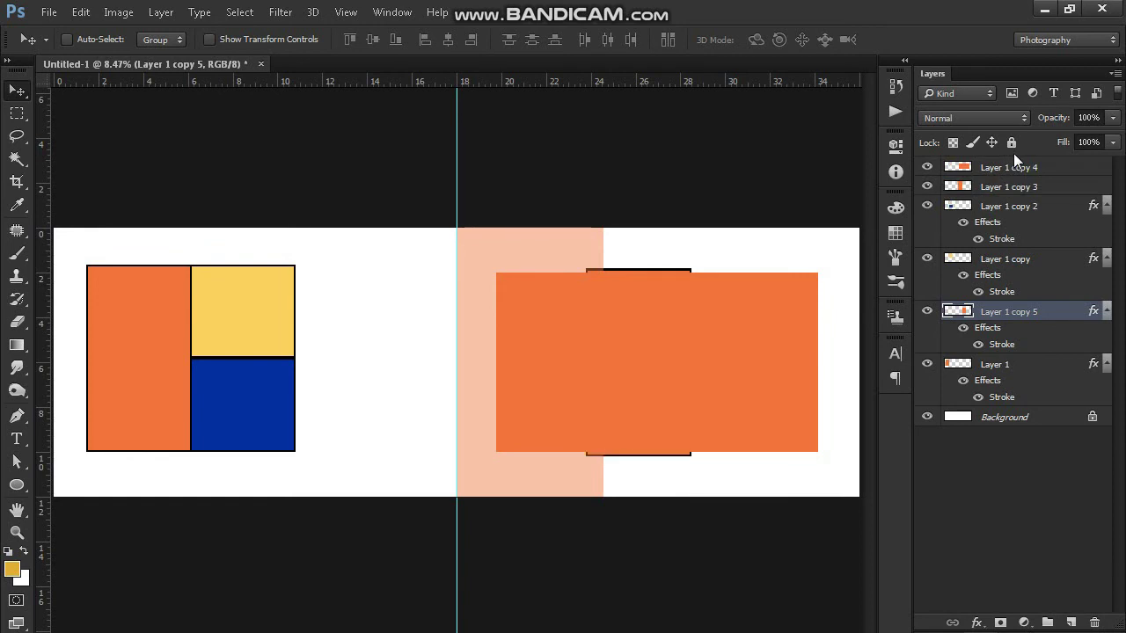
{"action": "left_click_drag", "start_coordinate": [991, 315], "coordinate": [1009, 169]}
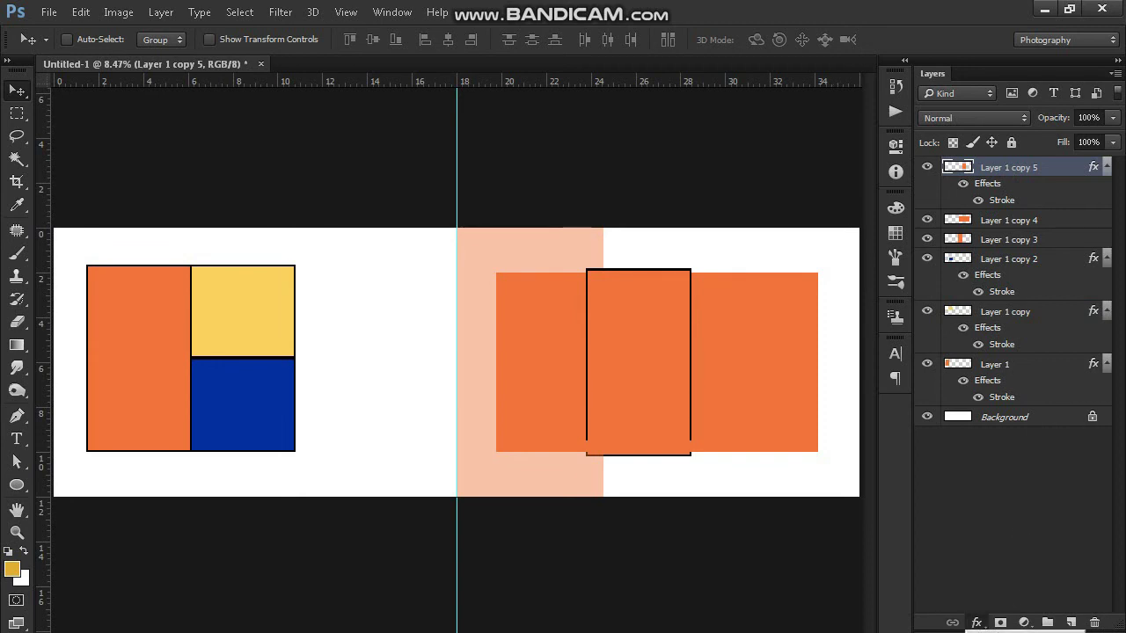
- Give Layer 1 copy 5 a white Color Overlay layer style
{"action": "left_click", "coordinate": [977, 623]}
{"action": "left_click", "coordinate": [1003, 519]}
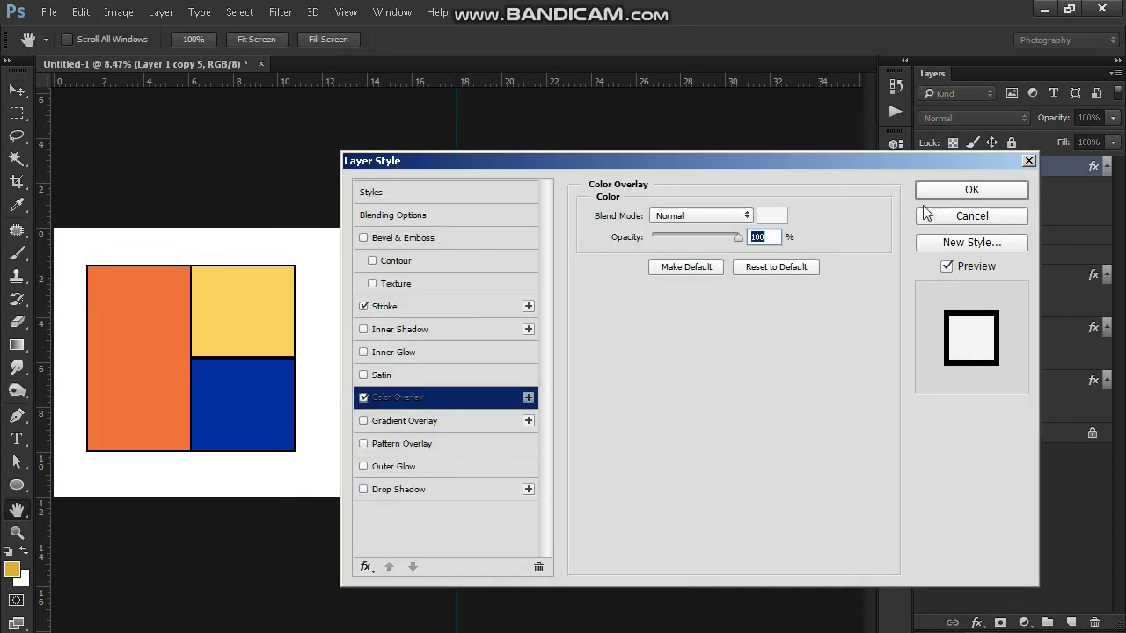
{"action": "left_click", "coordinate": [984, 192]}
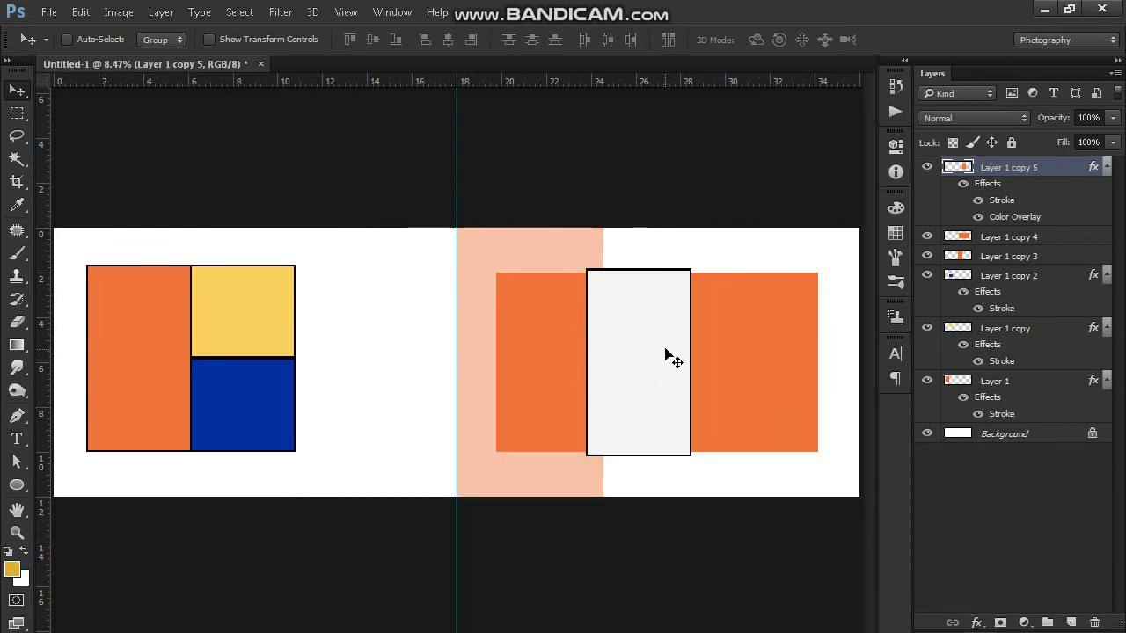
- Shorten the white block to about 77% height so it fits inside the orange rectangle
{"action": "left_click", "coordinate": [80, 13]}
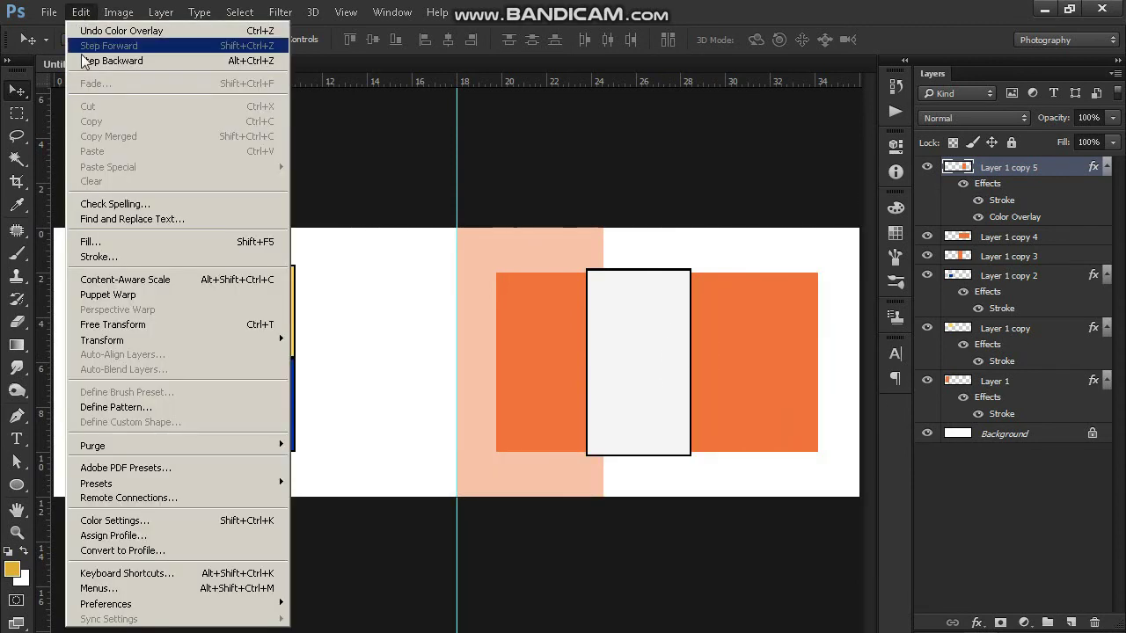
{"action": "left_click", "coordinate": [114, 331]}
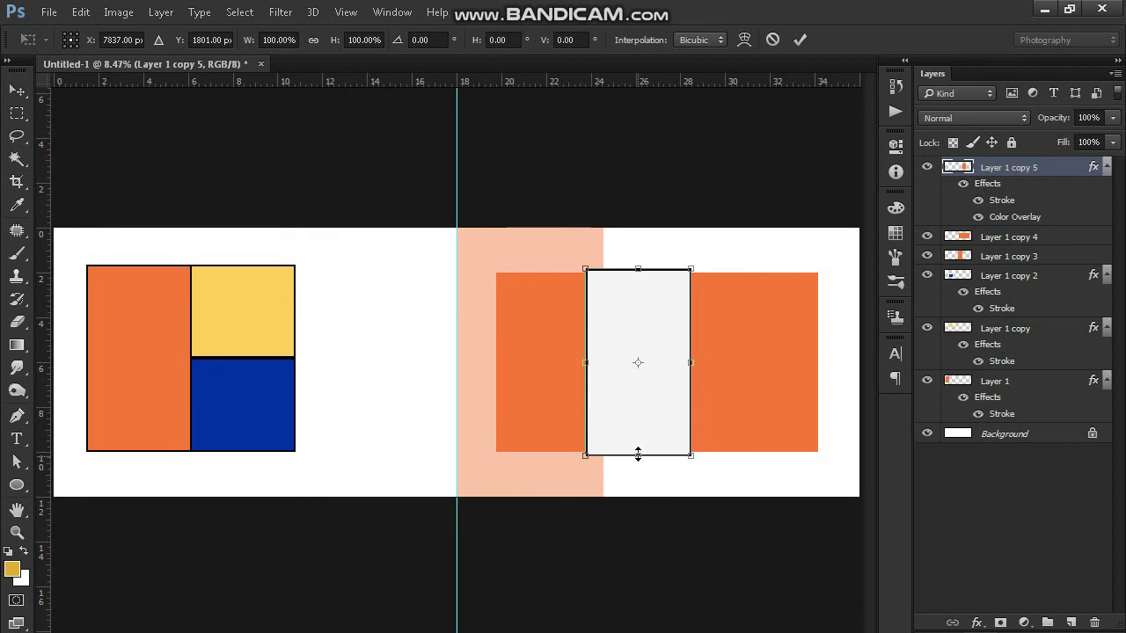
{"action": "left_click_drag", "start_coordinate": [637, 456], "coordinate": [638, 435]}
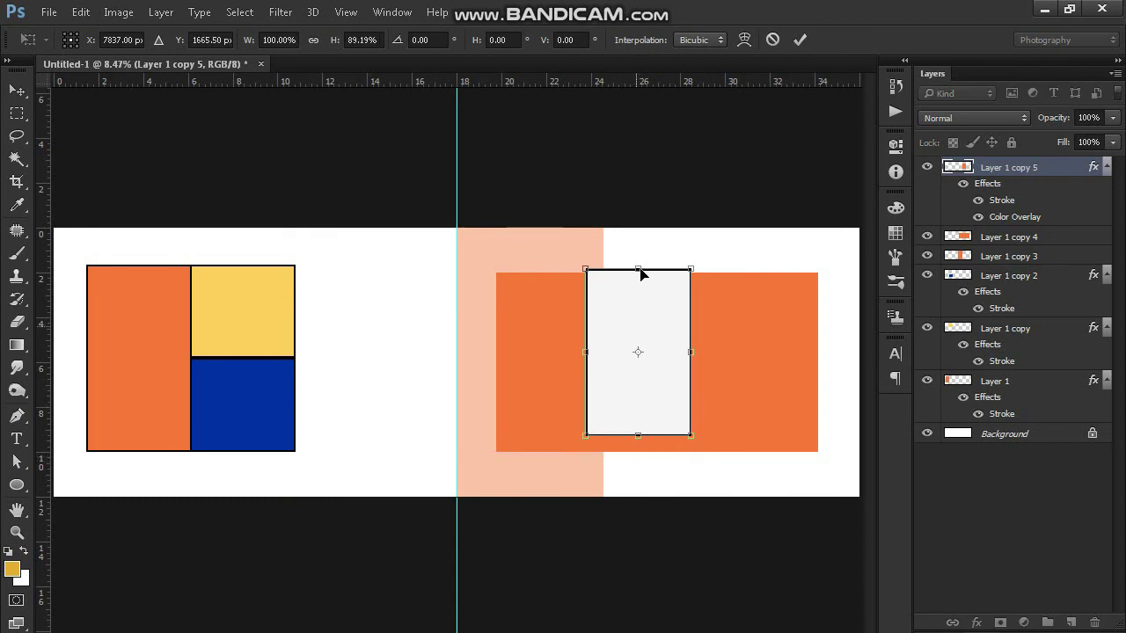
{"action": "left_click_drag", "start_coordinate": [639, 269], "coordinate": [642, 300]}
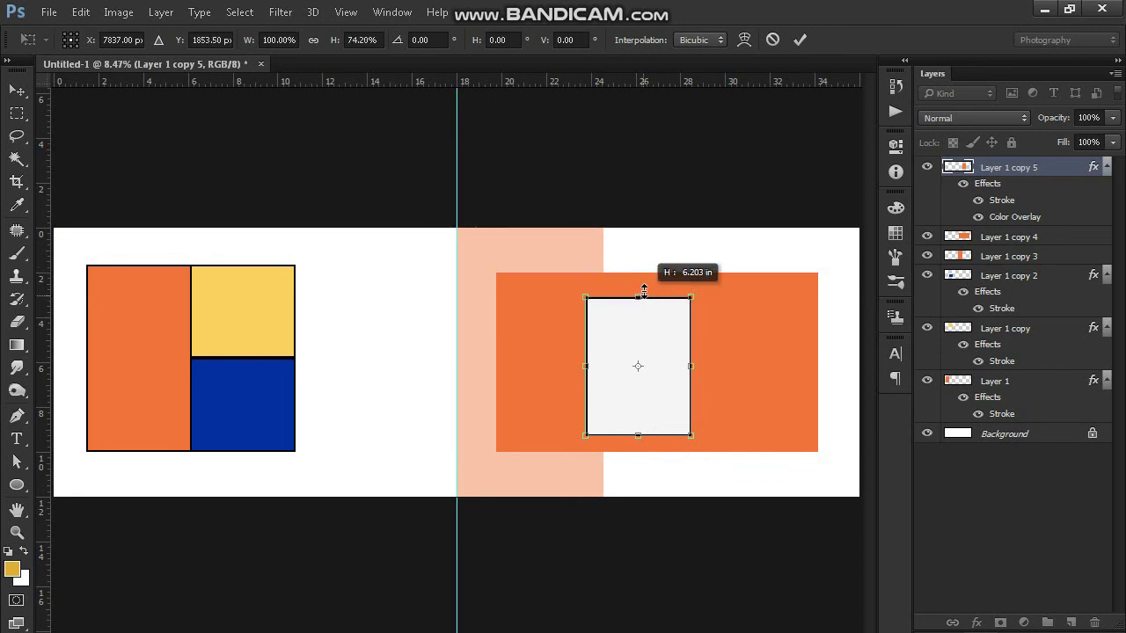
{"action": "left_click_drag", "start_coordinate": [643, 299], "coordinate": [644, 289]}
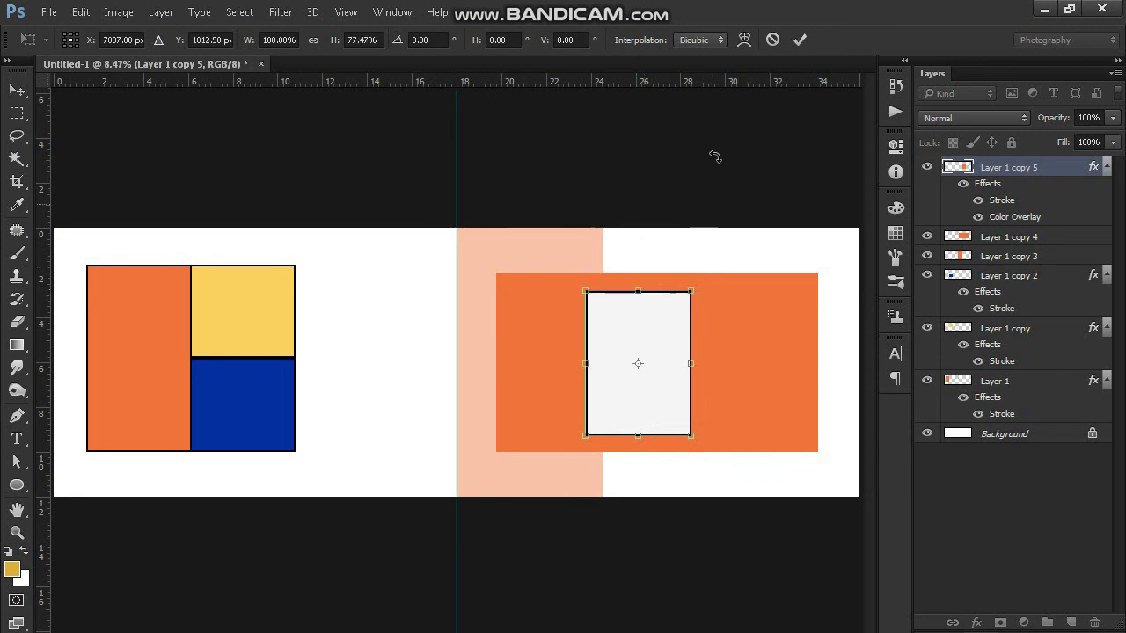
{"action": "left_click", "coordinate": [799, 39]}
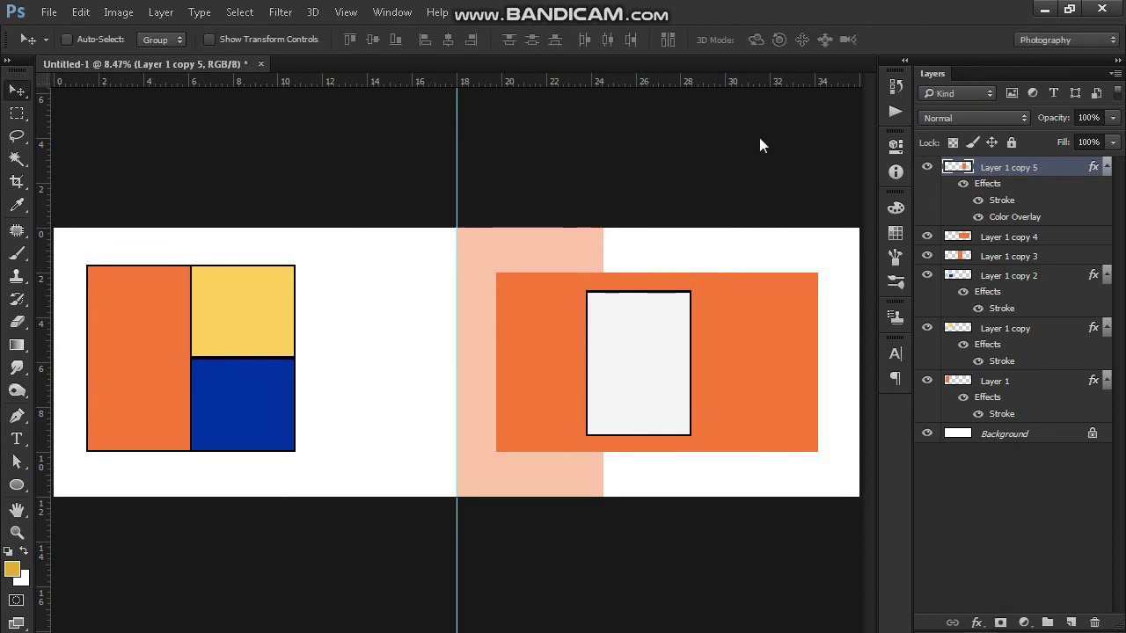
- Shift the white panel right inside the orange rectangle and scale it down to about 81%
{"action": "left_click_drag", "start_coordinate": [648, 359], "coordinate": [742, 359]}
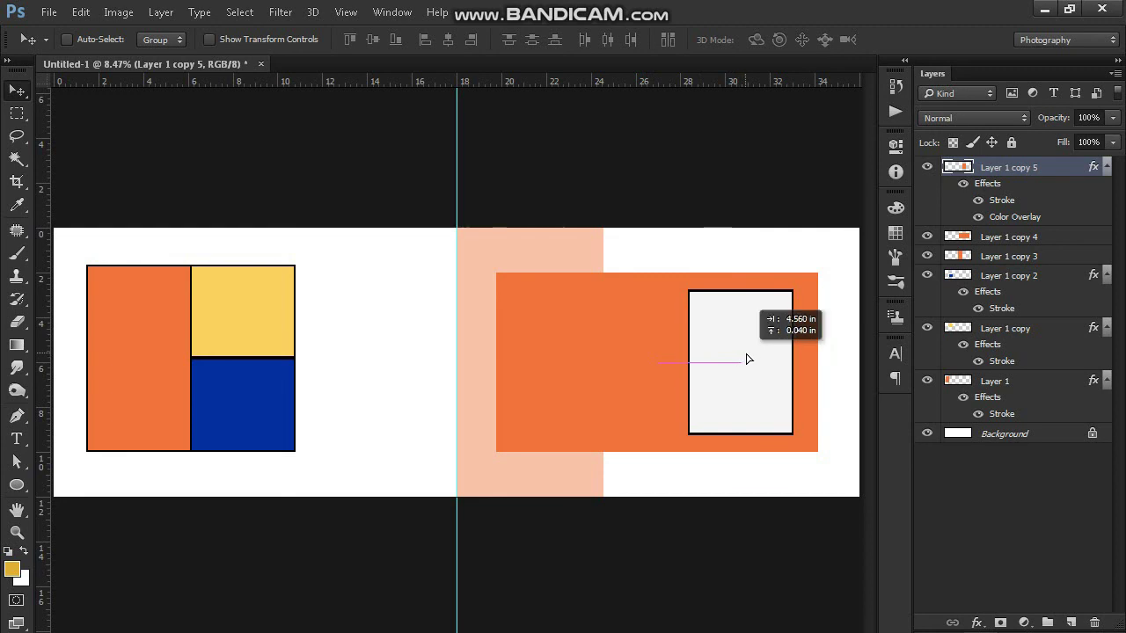
{"action": "left_click_drag", "start_coordinate": [742, 355], "coordinate": [748, 355]}
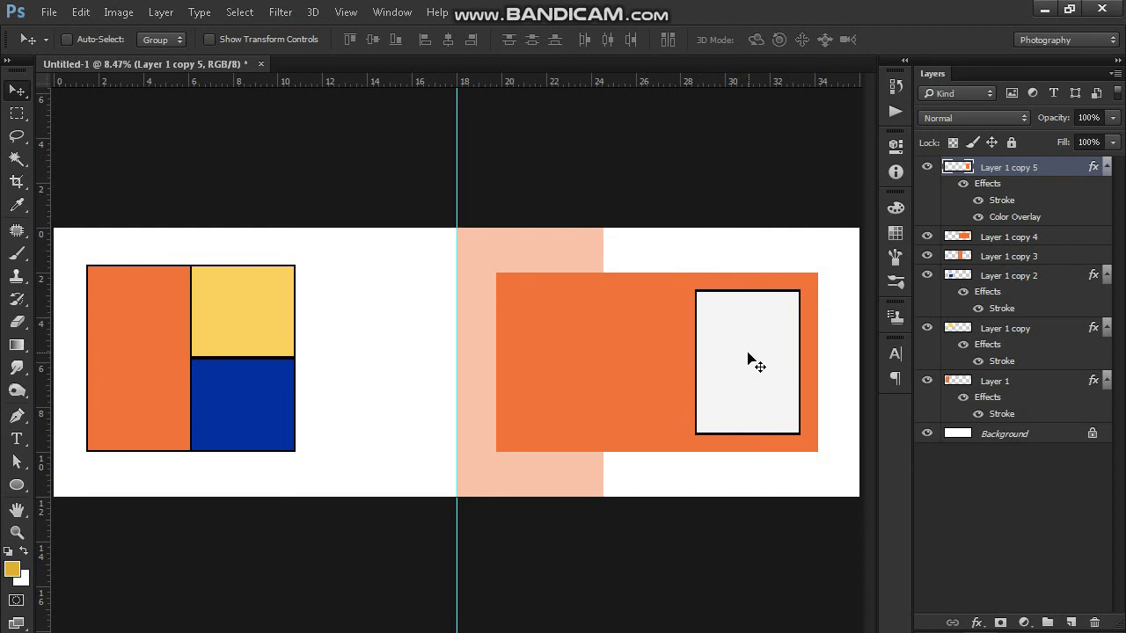
{"action": "left_click", "coordinate": [80, 12]}
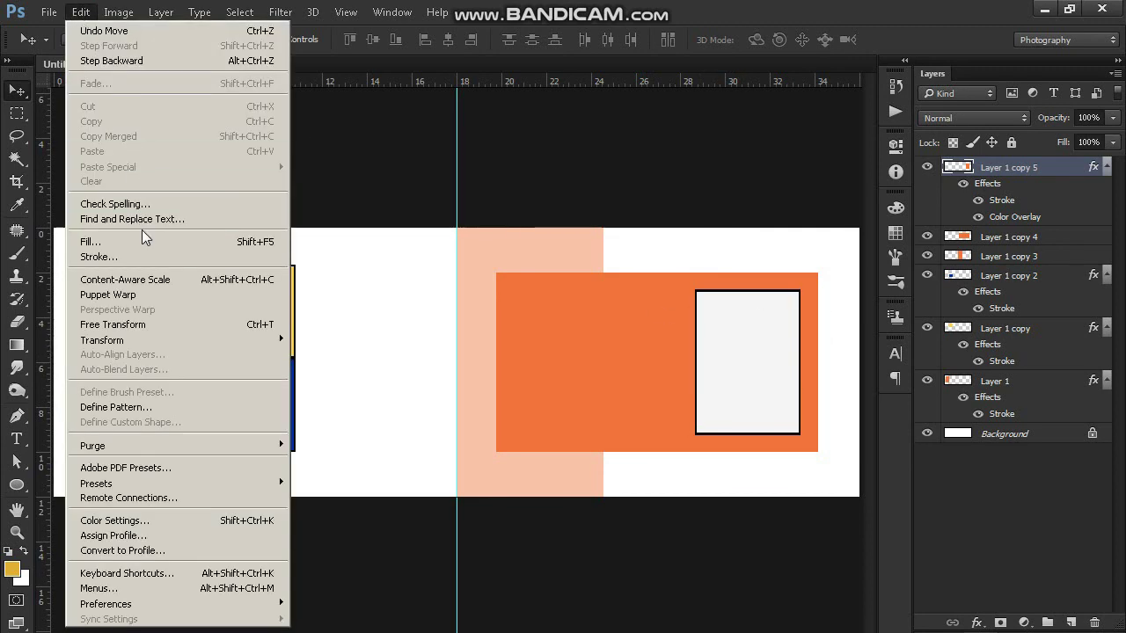
{"action": "left_click", "coordinate": [147, 328]}
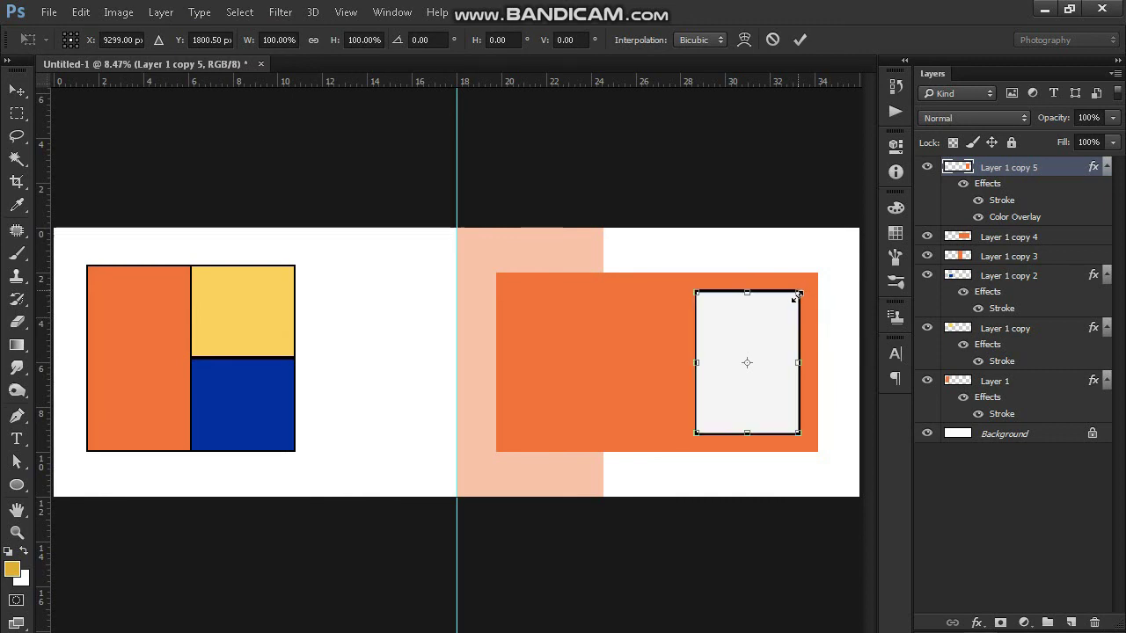
{"action": "left_click_drag", "start_coordinate": [800, 291], "coordinate": [792, 304]}
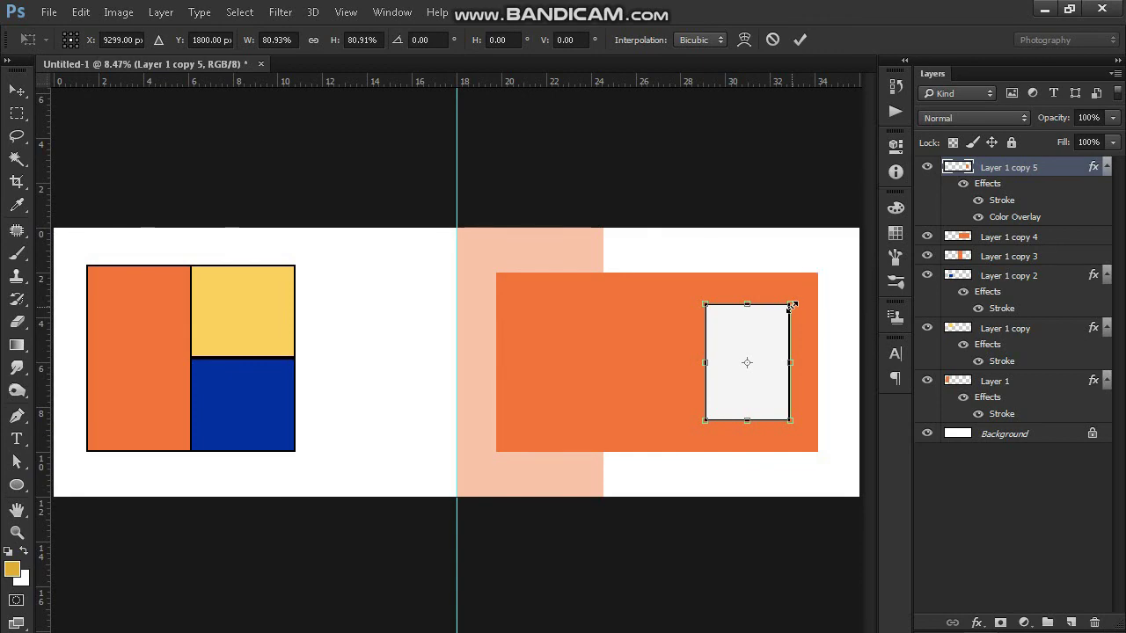
{"action": "left_click", "coordinate": [794, 41]}
{"action": "key", "text": "ctrl+minus"}
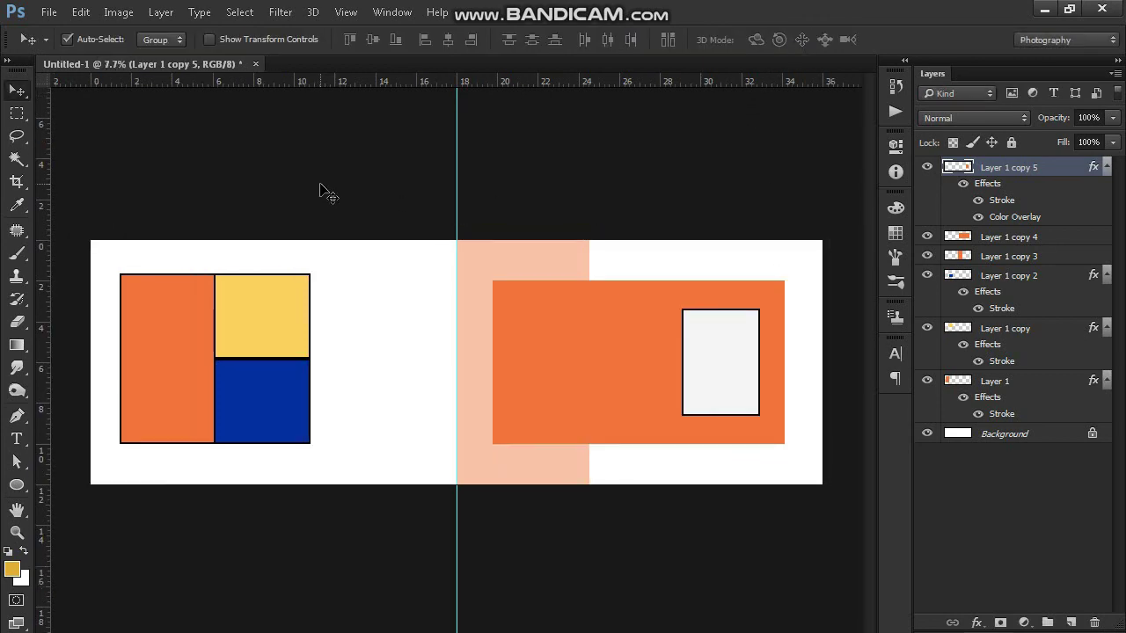